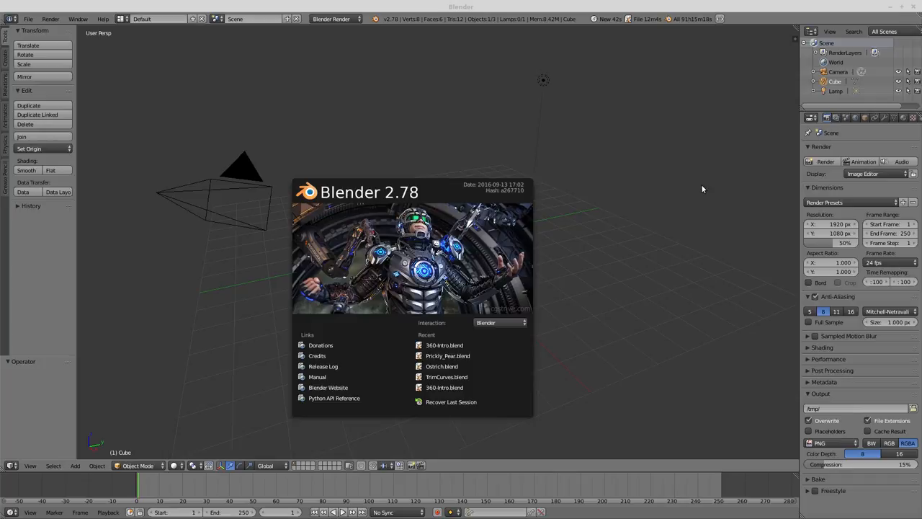
Step: Dismiss the splash screen and delete the default cube, leaving only camera and lamp
left_click(703, 189)
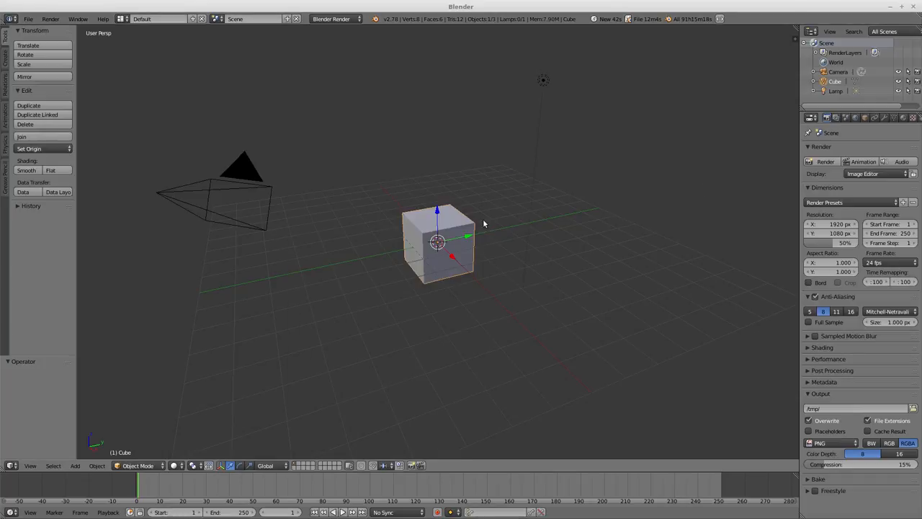
key("x")
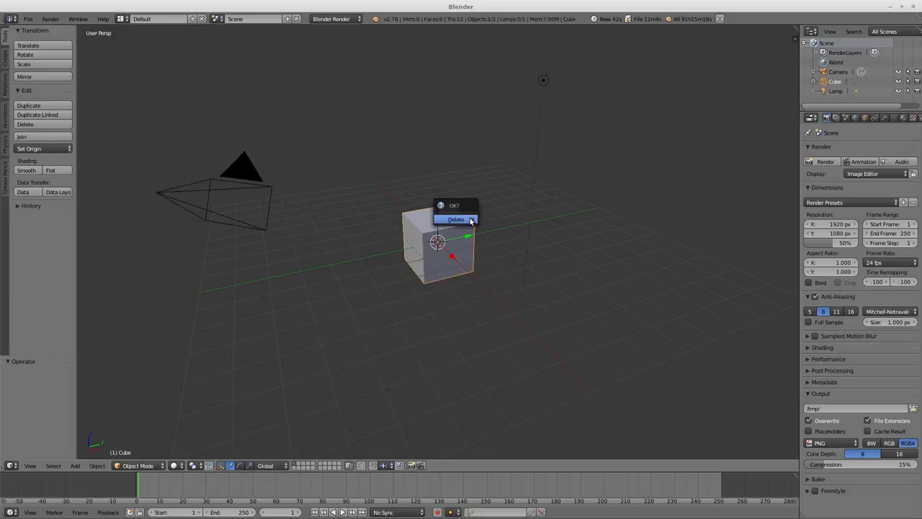
left_click(470, 220)
key("shift+a")
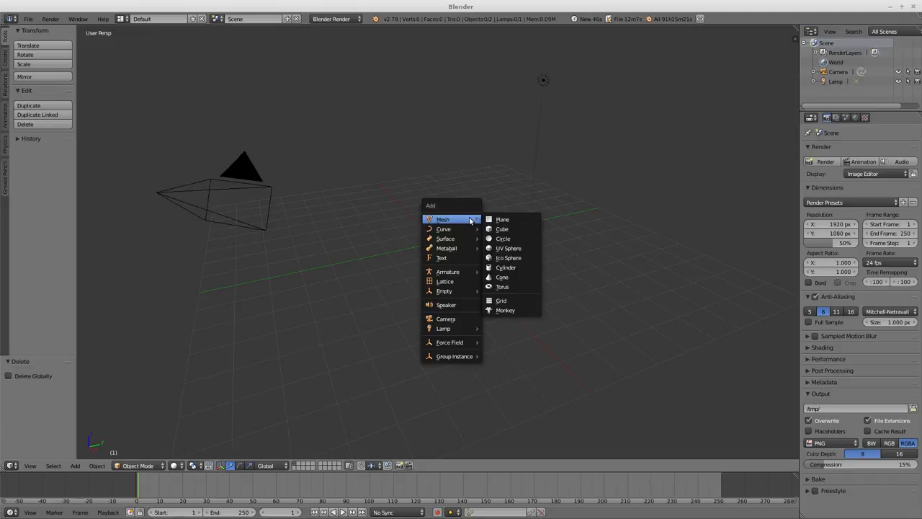
Step: Add a text object at the origin and enter edit mode on its characters
left_click(456, 261)
mouse_move(442, 264)
middle_mouse_down()
mouse_move(507, 297)
mouse_move(502, 264)
mouse_move(469, 272)
middle_mouse_up()
scroll(503, 264, "up", 3)
key("ctrl+Tab")
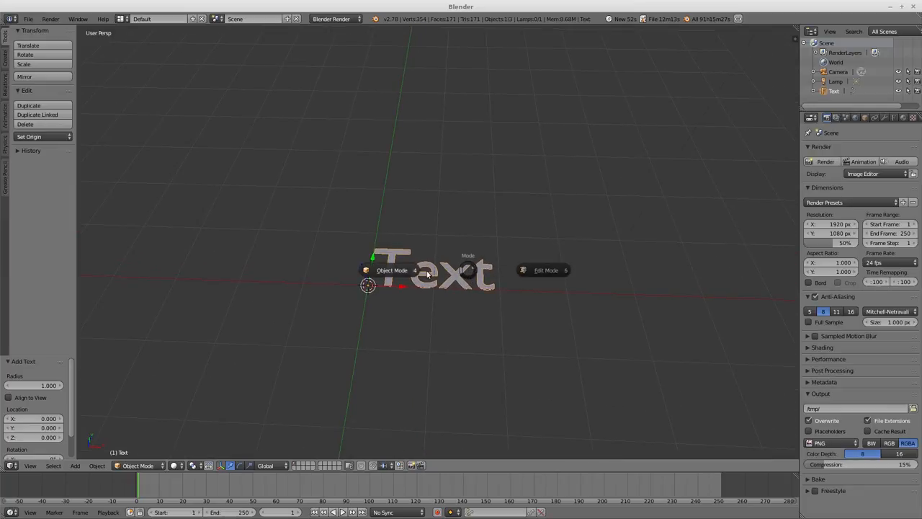
left_click(531, 268)
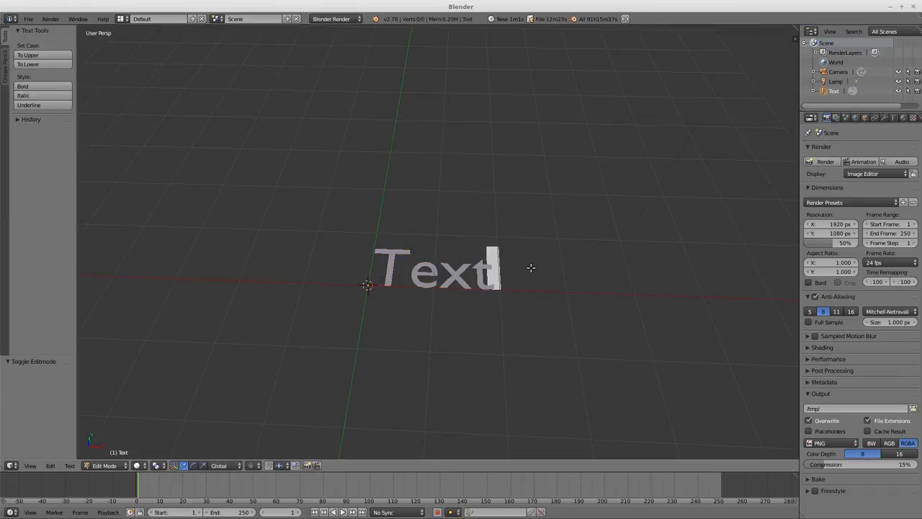
Step: Replace the default word with "This is a good place for text." and return to object mode
key("BackSpace")
key("BackSpace")
key("BackSpace")
key("BackSpace")
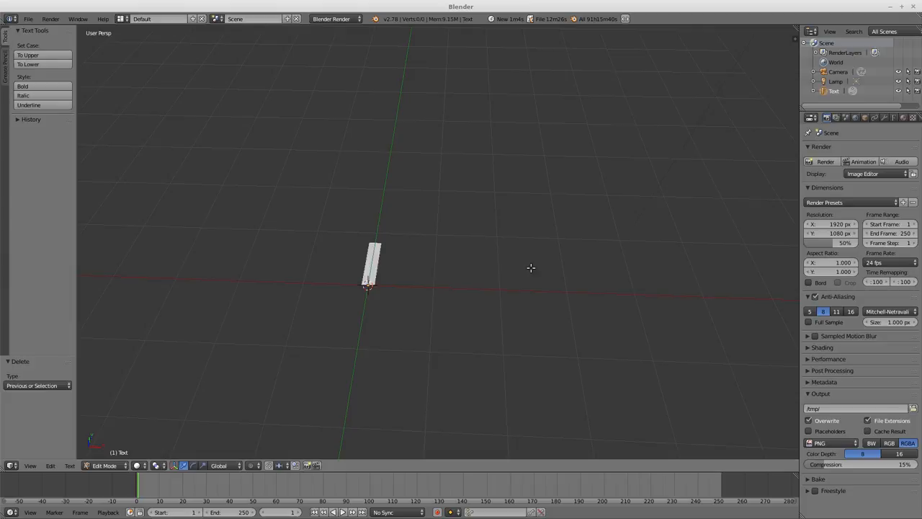
type("This is a")
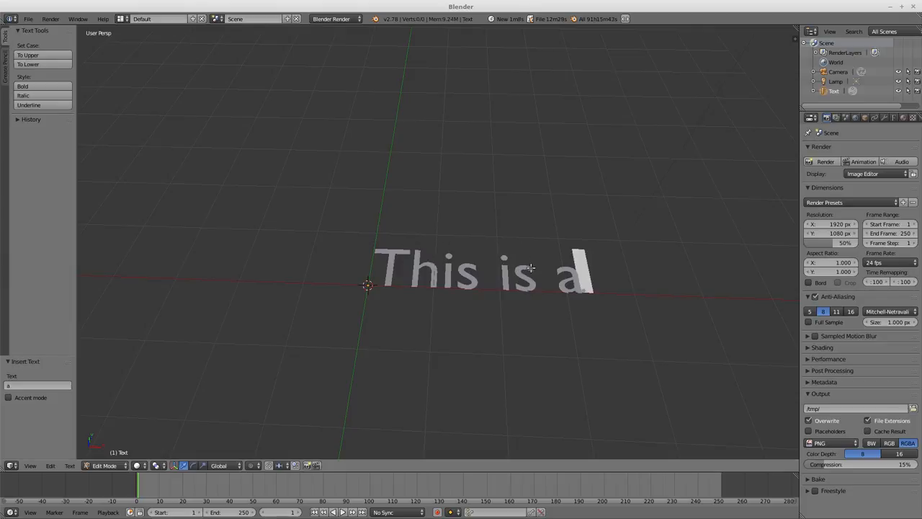
type(" good pl")
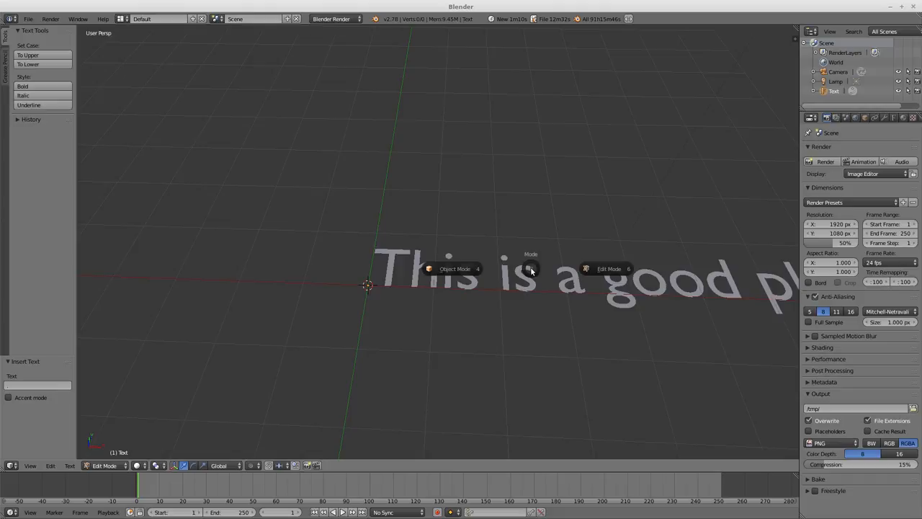
key("Tab")
scroll(472, 268, "down", 3)
scroll(469, 281, "down", 2)
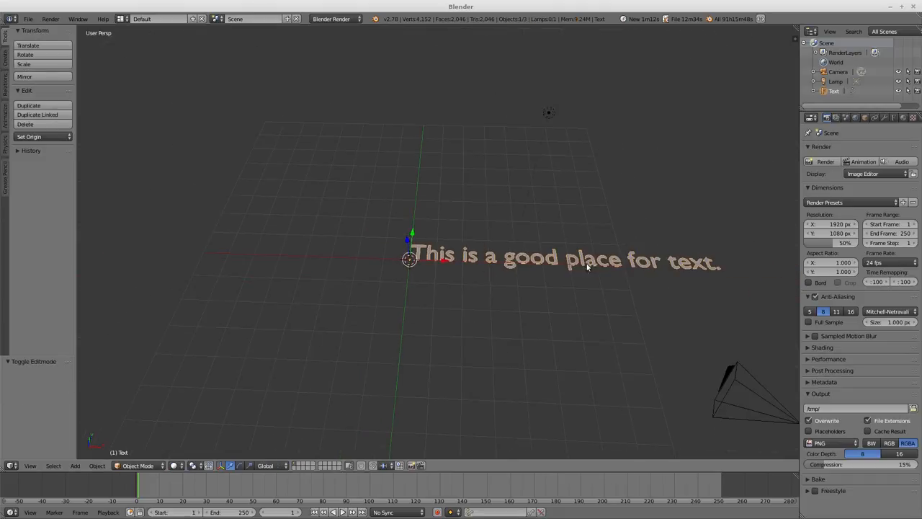
mouse_move(469, 282)
middle_mouse_down()
mouse_move(373, 242)
mouse_move(368, 257)
mouse_move(382, 263)
middle_mouse_up()
scroll(379, 264, "up", 2)
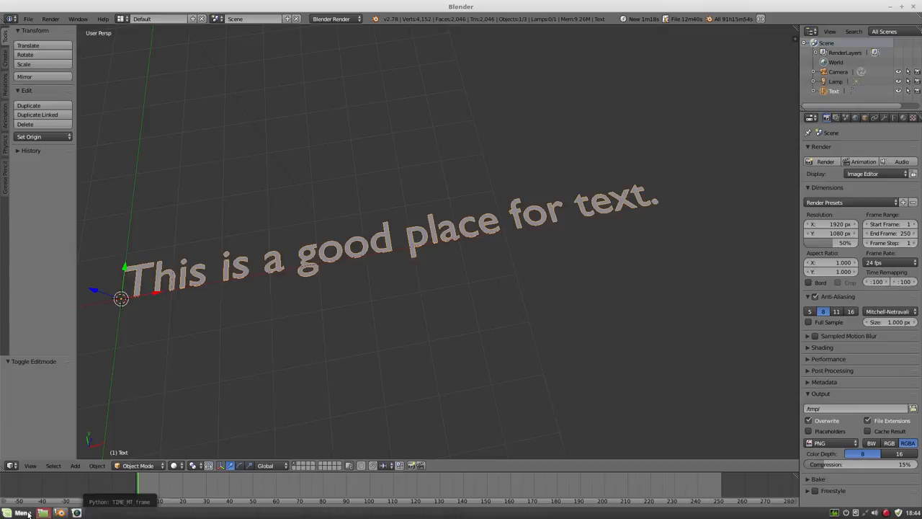
Step: Launch the system Text Editor from the application menu search
left_click(18, 513)
type("texc")
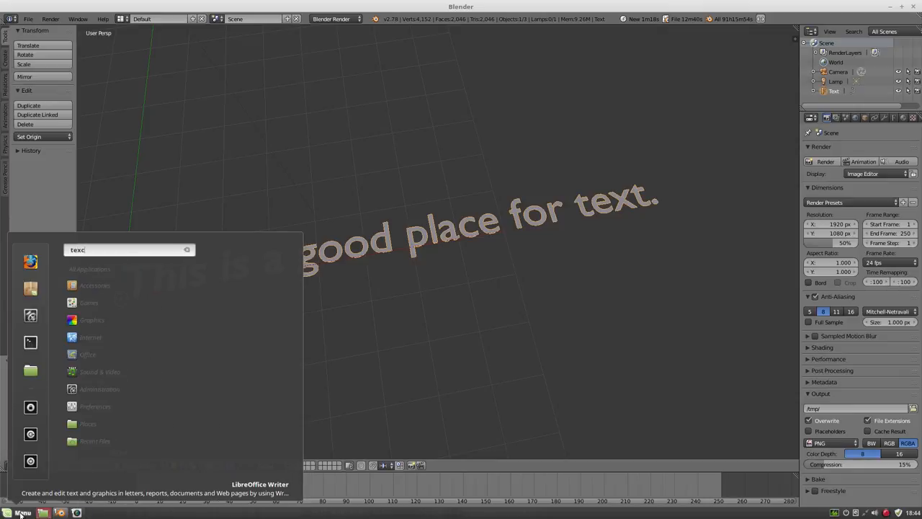
key("BackSpace")
key("Down")
key("Down")
key("Up")
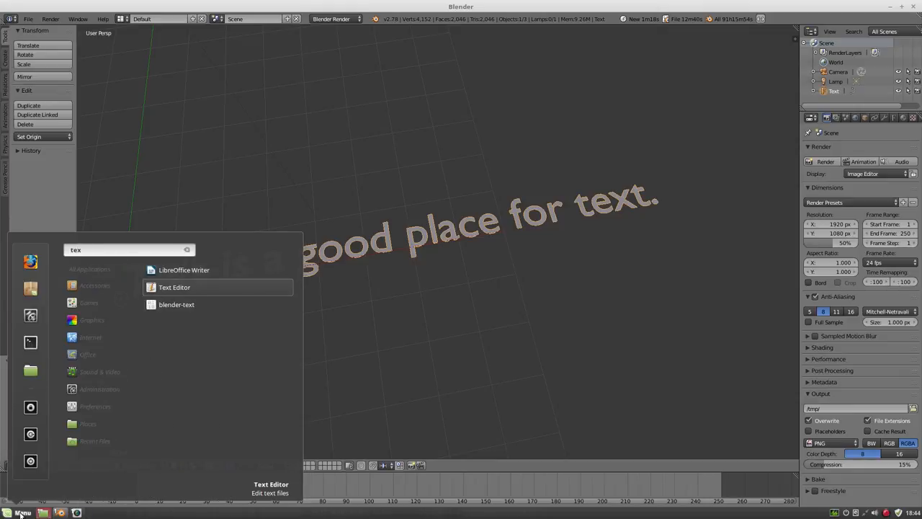
key("Return")
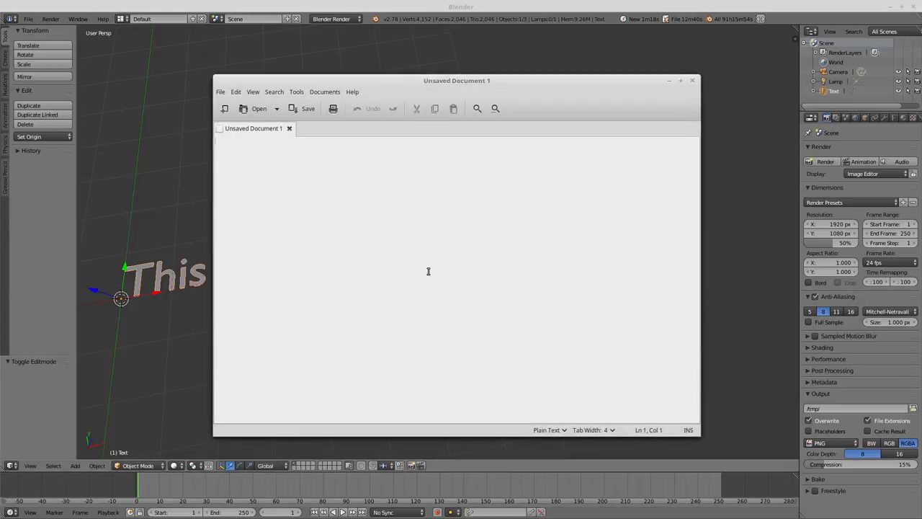
type("this is")
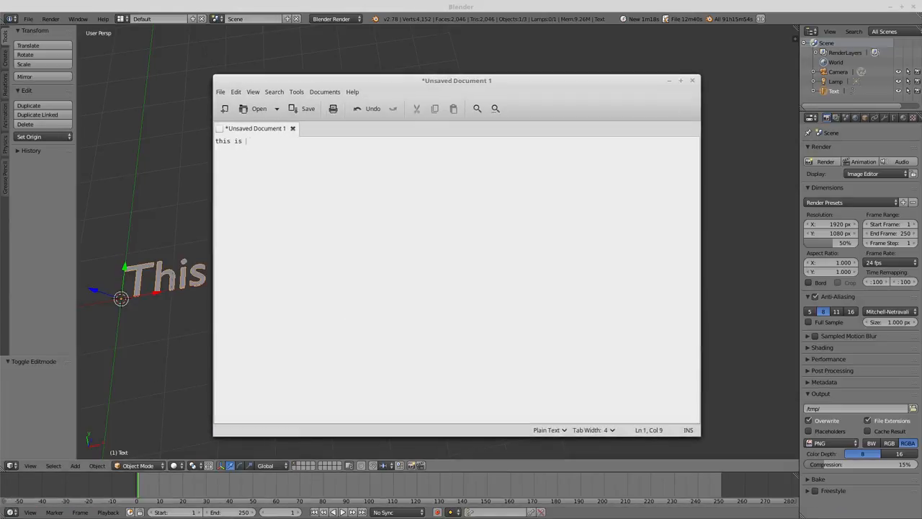
type(" some")
Step: Write "this is some excellent quality writing." and copy the whole sentence
key("BackSpace")
key("BackSpace")
type("ll;e")
type("ent")
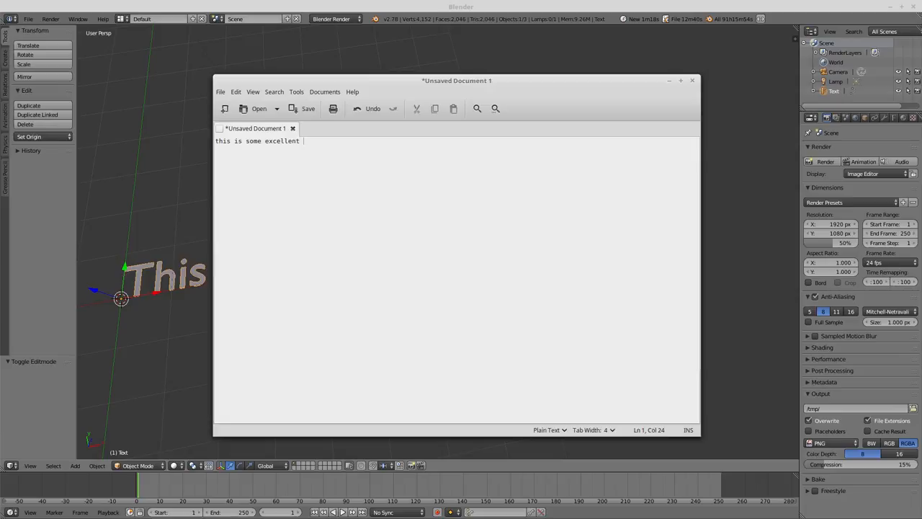
type("quality ")
type("iting.")
key("ctrl+a")
key("ctrl+c")
Step: Back in Blender, replace the text object's sentence with the pasted clipboard sentence
left_click(573, 7)
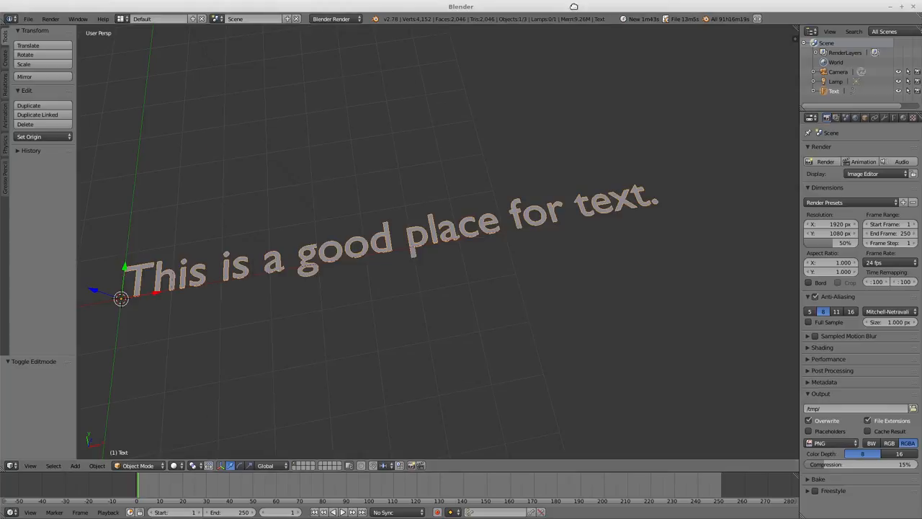
key("Tab")
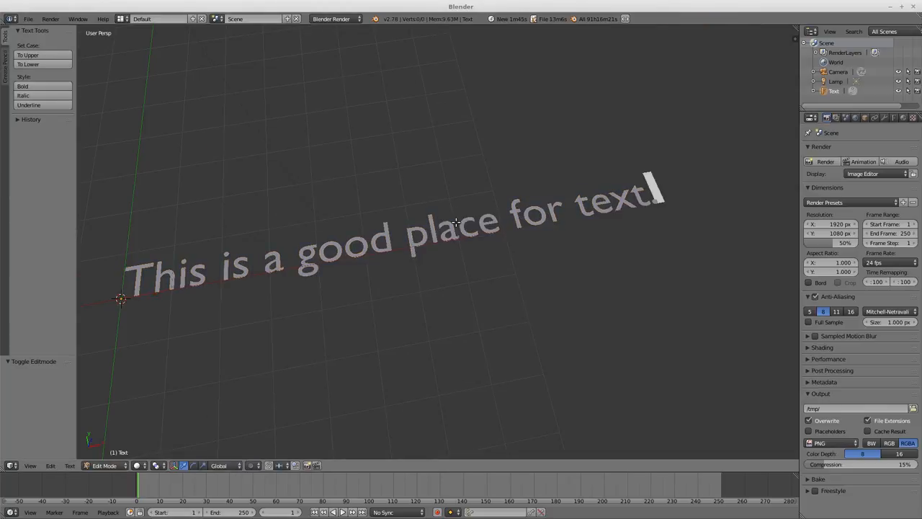
key("ctrl+a")
key("BackSpace")
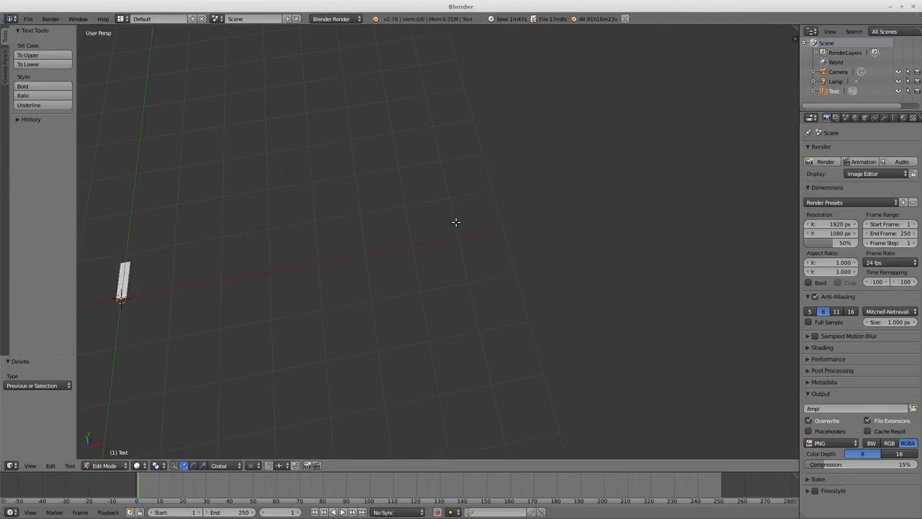
key("ctrl+v")
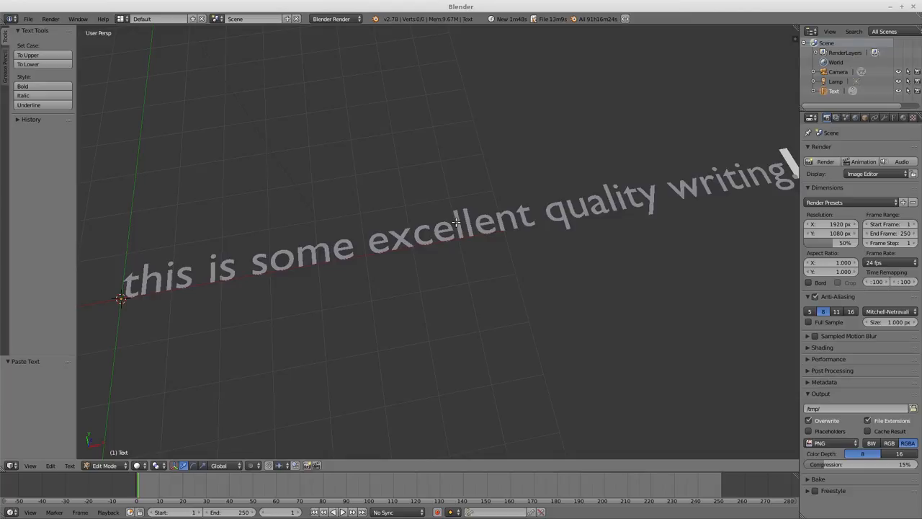
Step: Trim letters so the text reads "this is some excellent qualiting." and return to object mode
key("Left")
key("Left")
key("Left")
key("Left")
key("Left")
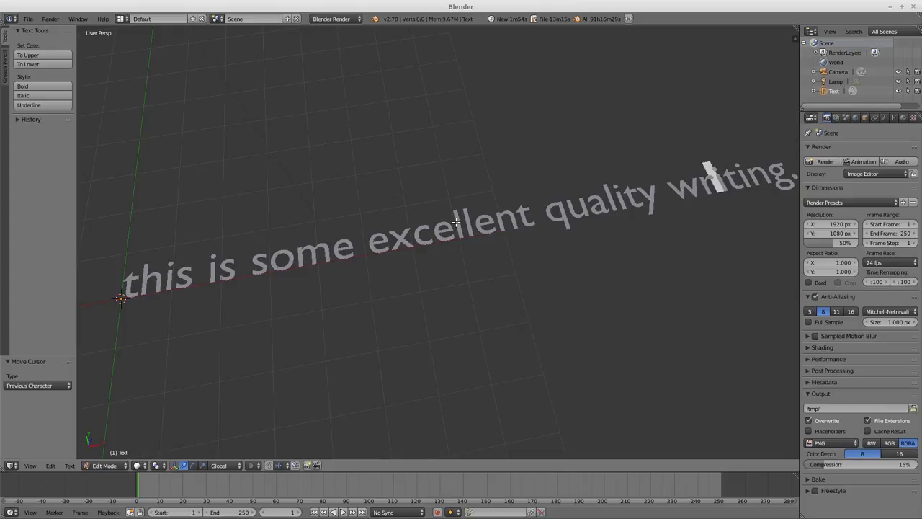
key("Left")
key("Left")
key("Left")
key("BackSpace")
key("BackSpace")
key("BackSpace")
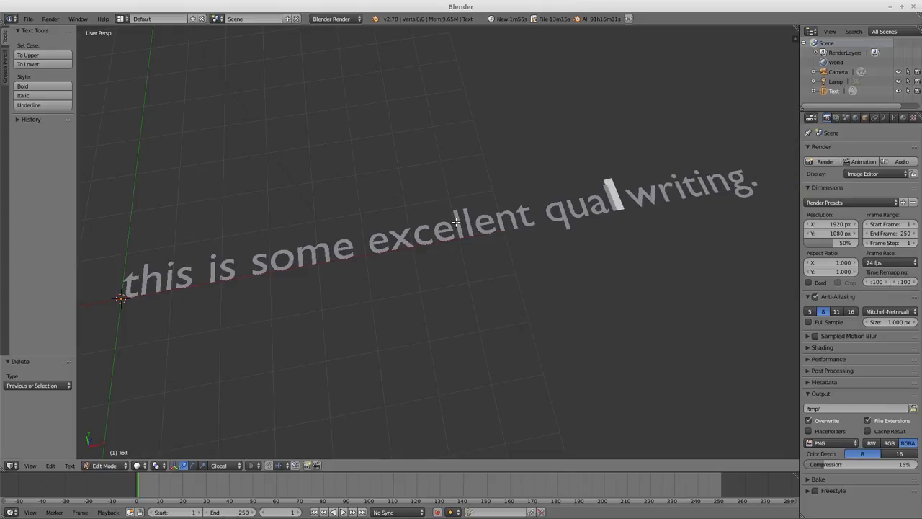
key("Delete")
key("Delete")
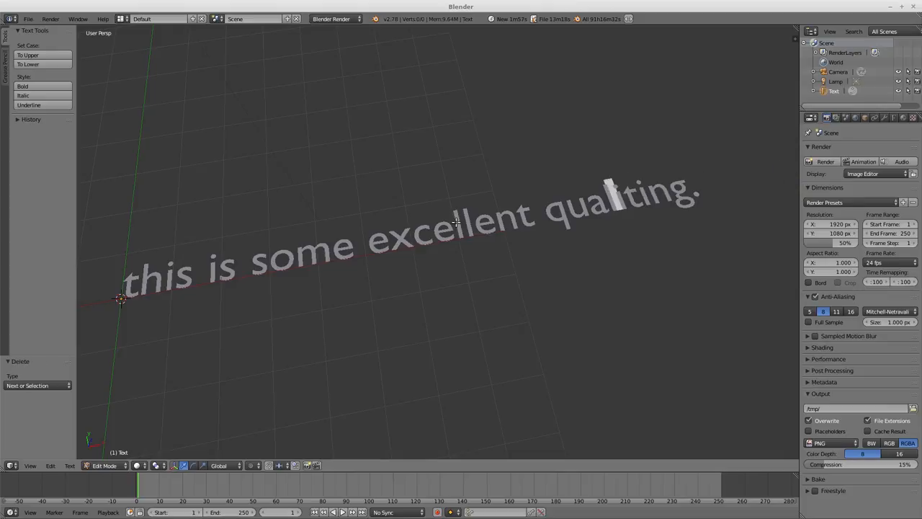
key("Tab")
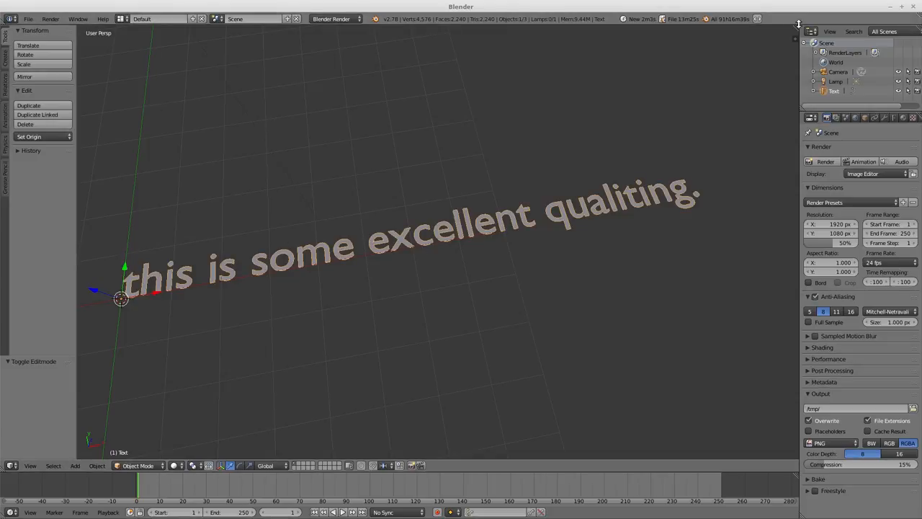
Step: Split the area, make the right half a Text Editor with a new document holding "This is some super useful information about text."
left_click_drag(797, 28, 455, 76)
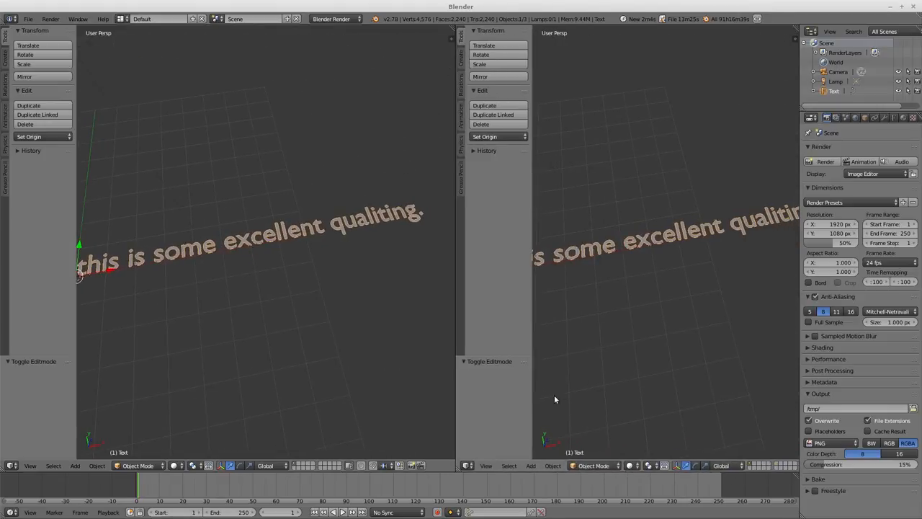
left_click(470, 466)
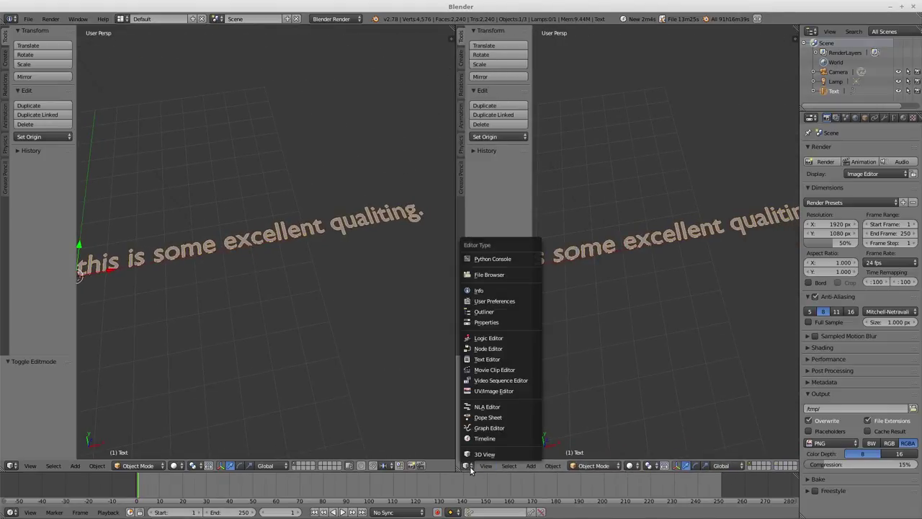
left_click(487, 359)
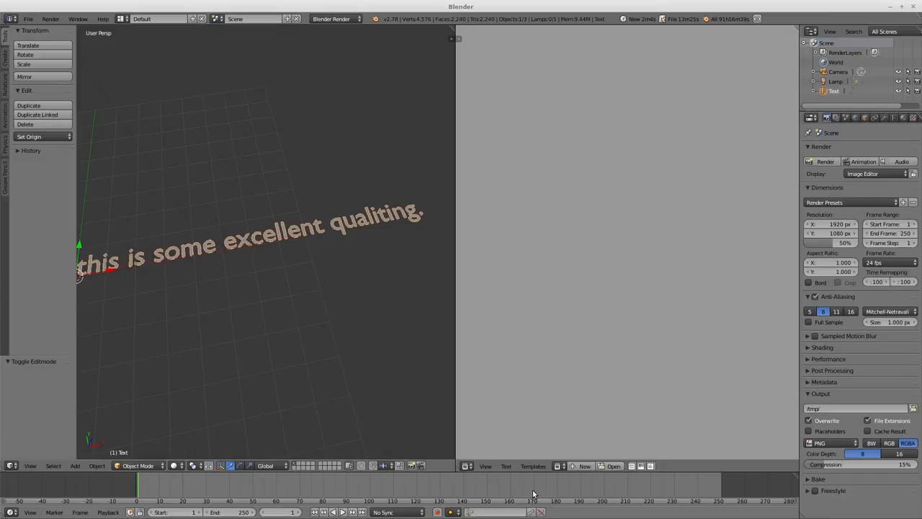
left_click(581, 466)
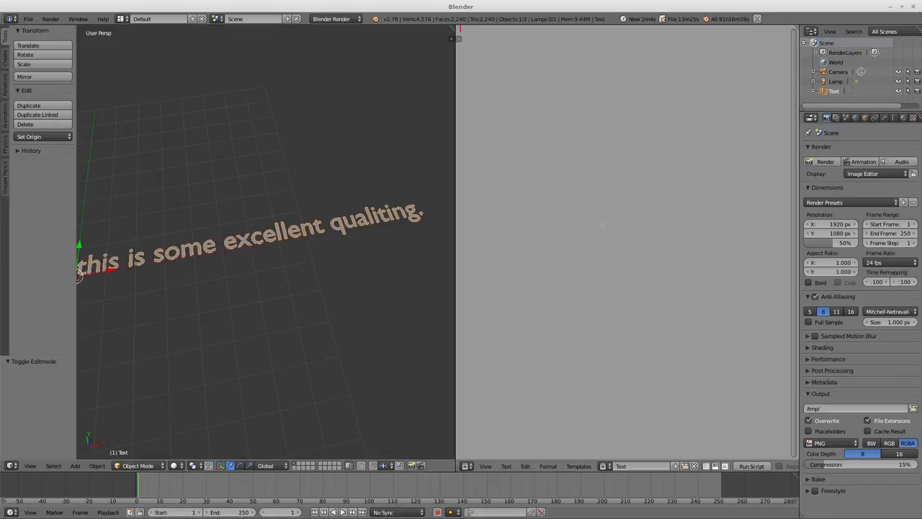
type("This is some s")
type("uper us")
key("BackSpace")
key("BackSpace")
key("BackSpace")
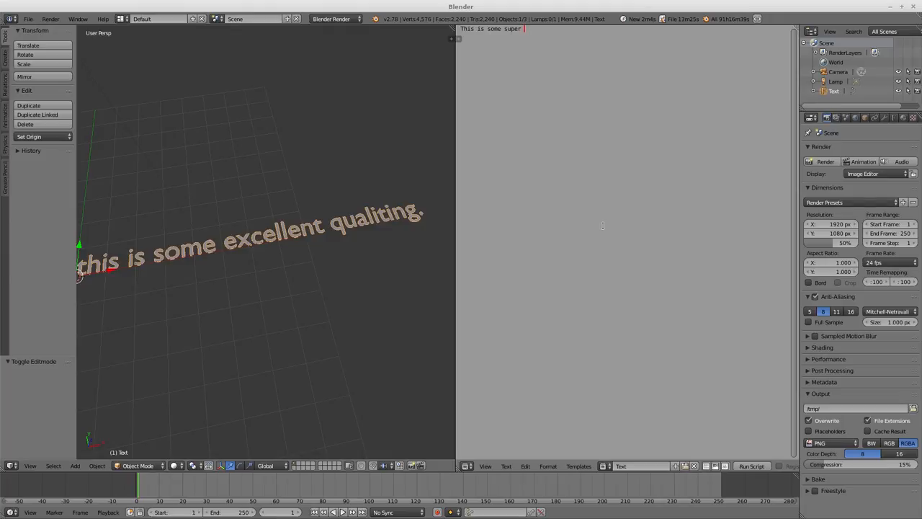
type("useful inf")
type("ormation about tex")
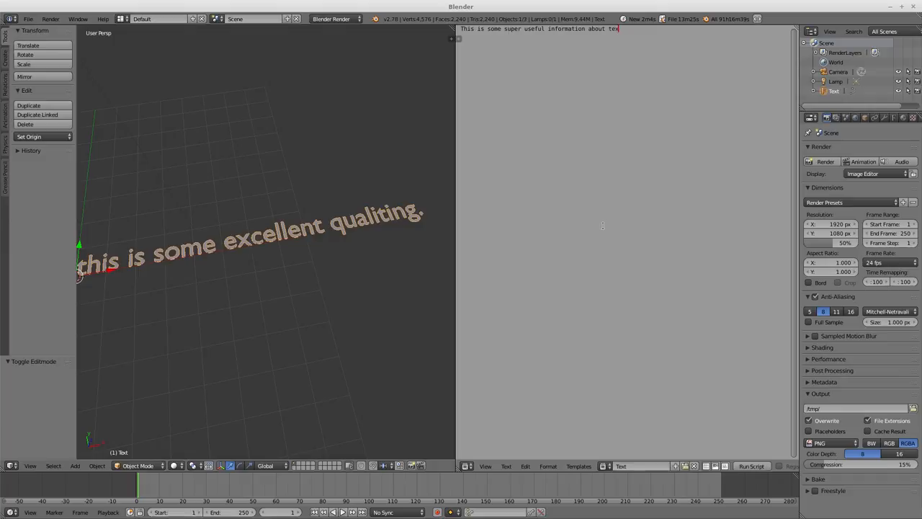
type("t.")
scroll(295, 234, "down", 3)
Step: Convert the editor sentence to one 3D text object and place it above the original line
key("a")
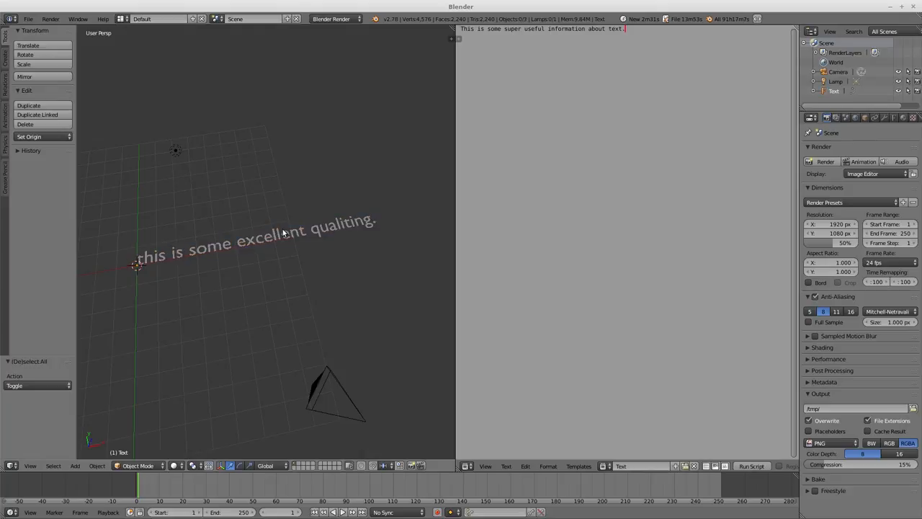
left_click(526, 466)
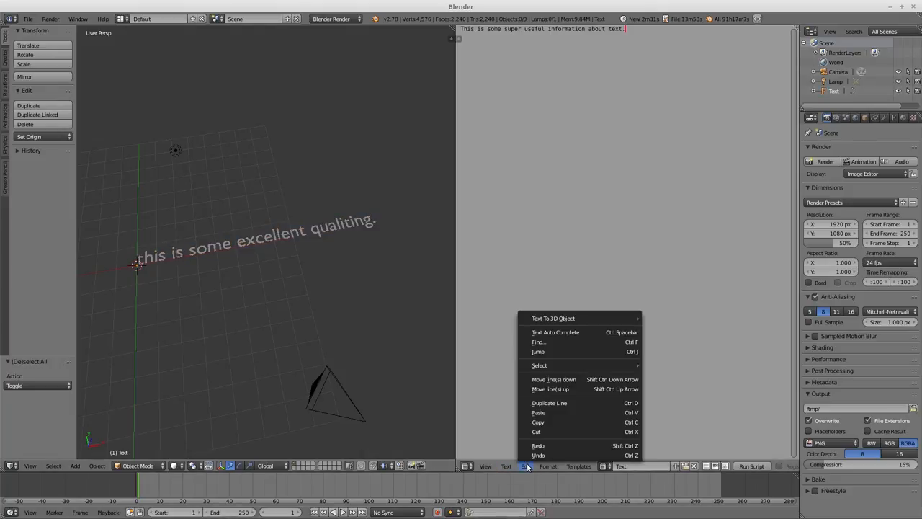
mouse_move(554, 319)
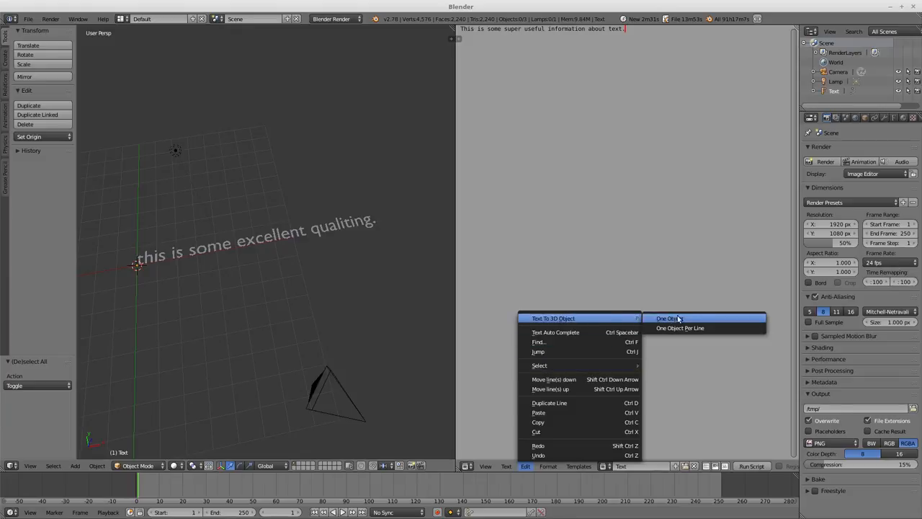
left_click(693, 319)
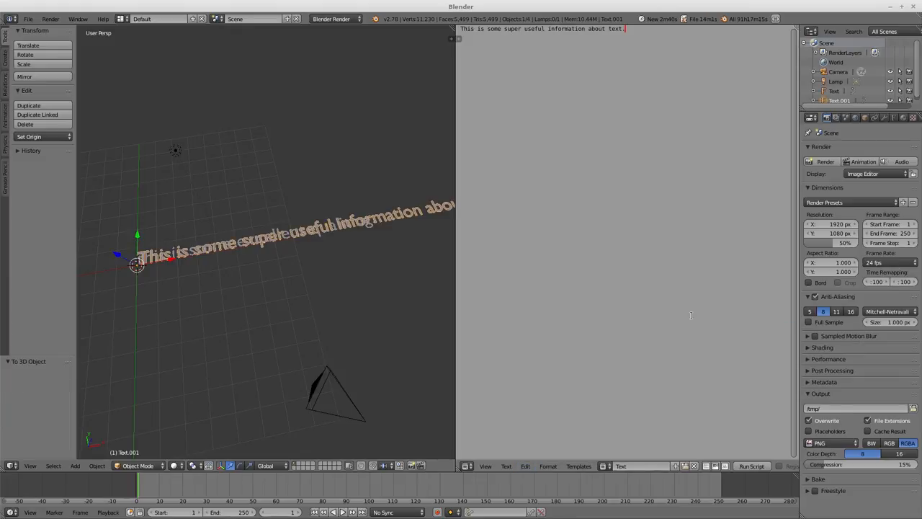
left_click(134, 218)
middle_click_drag(185, 209, 288, 199)
scroll(270, 249, "up", 3)
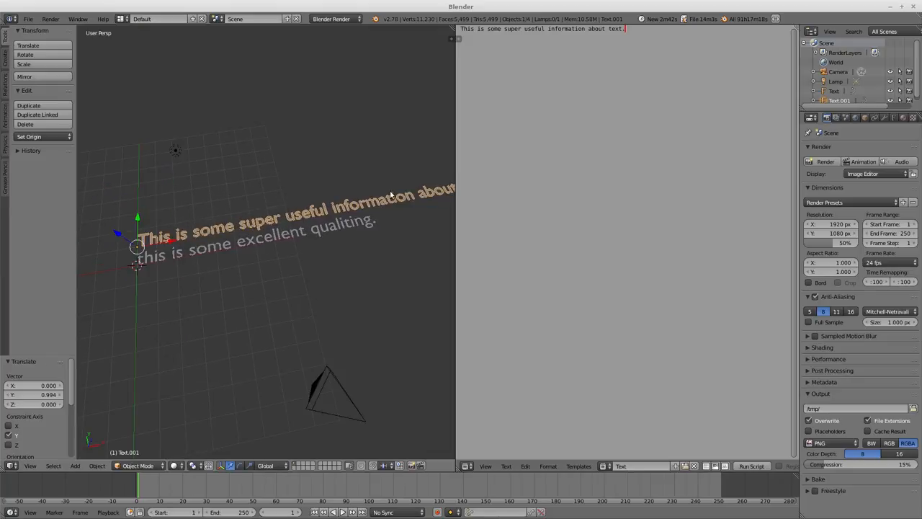
Step: Create another 3D text object from the sentence and move it along Y below the other lines
left_click(526, 467)
mouse_move(553, 318)
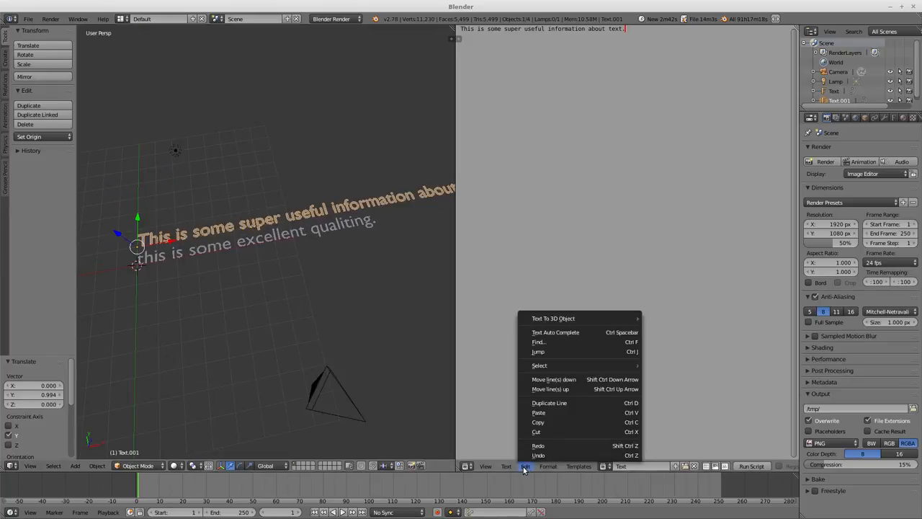
left_click(667, 328)
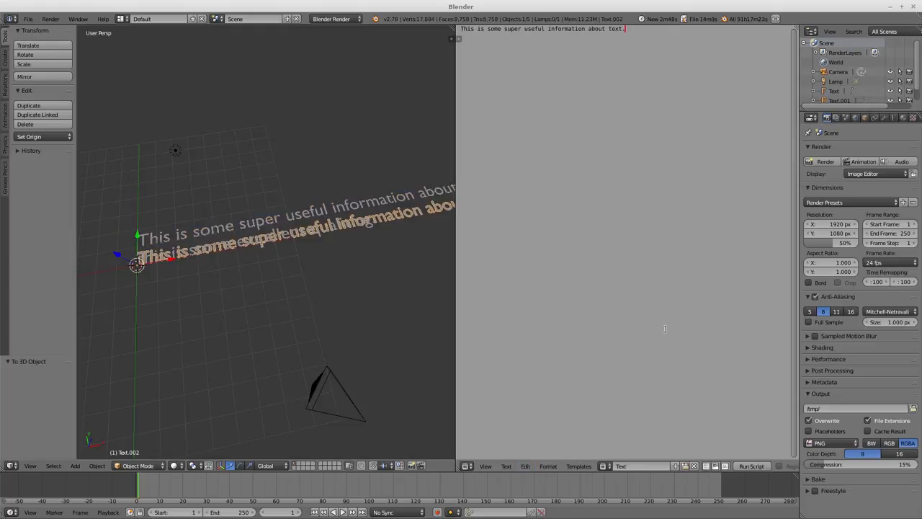
key("g")
key("y")
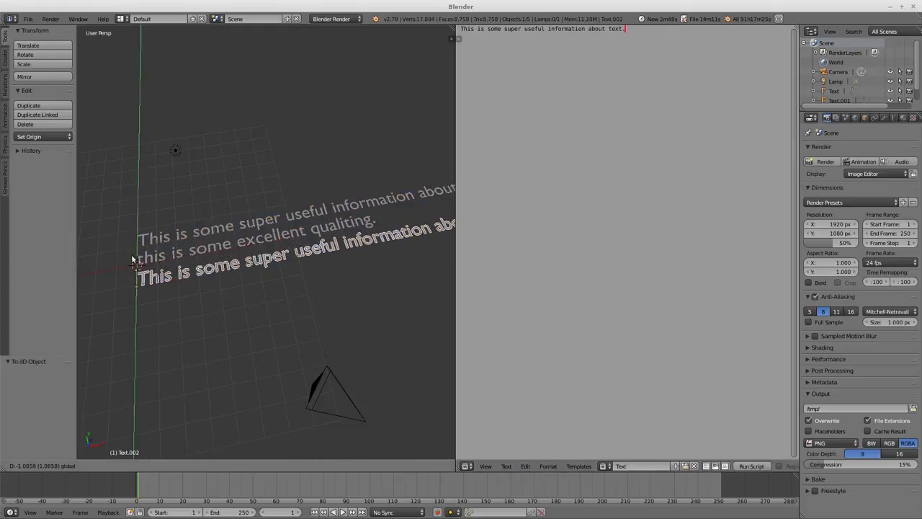
left_click(267, 265)
Step: Remove the trailing " text." so it reads "This is some super useful information about", back in object mode
key("Tab")
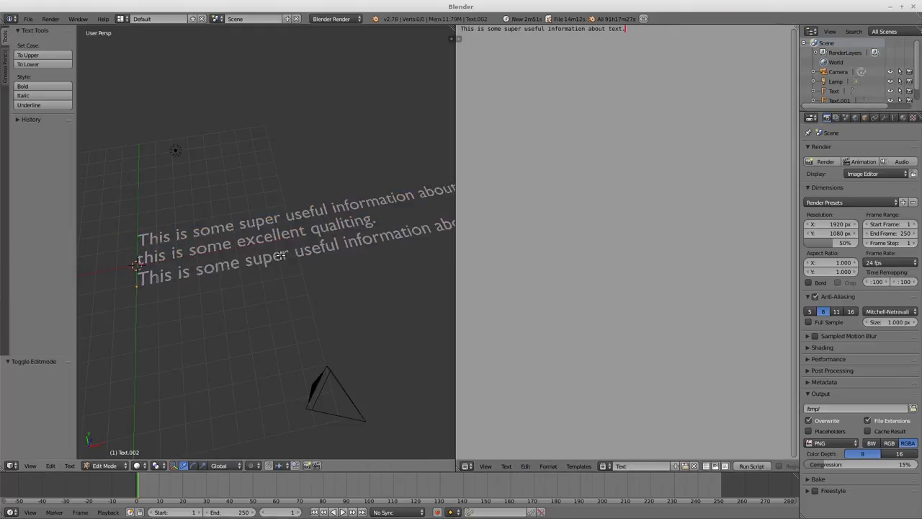
scroll(333, 258, "down", 3)
middle_click_drag(380, 235, 362, 243)
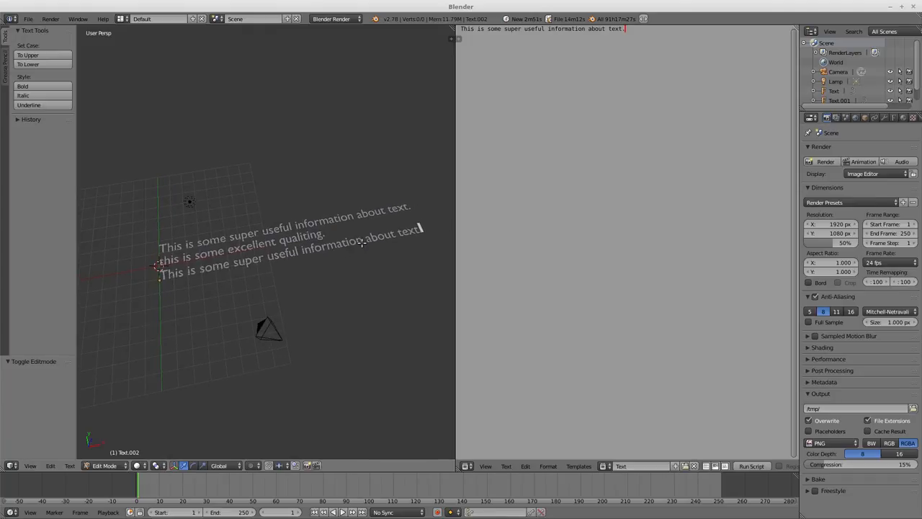
key("BackSpace")
key("BackSpace")
key("BackSpace")
key("BackSpace")
key("BackSpace")
key("BackSpace")
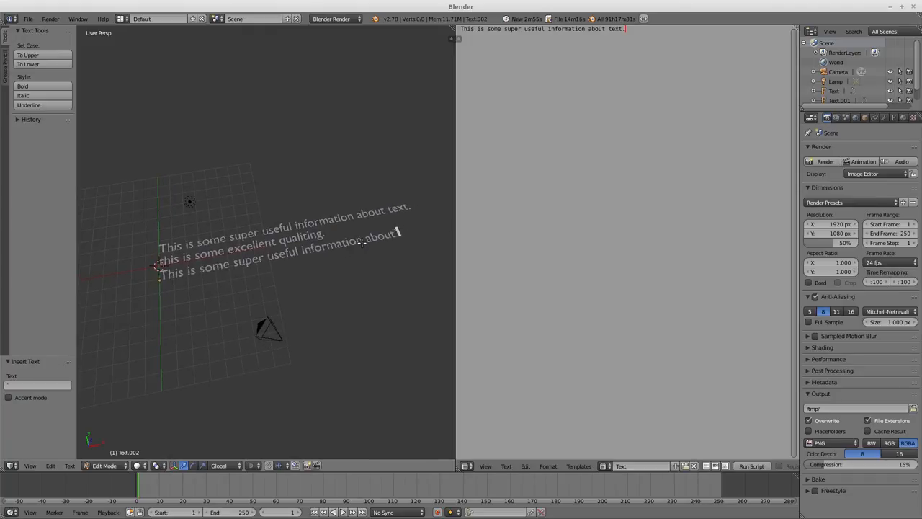
key("Tab")
left_click(286, 258)
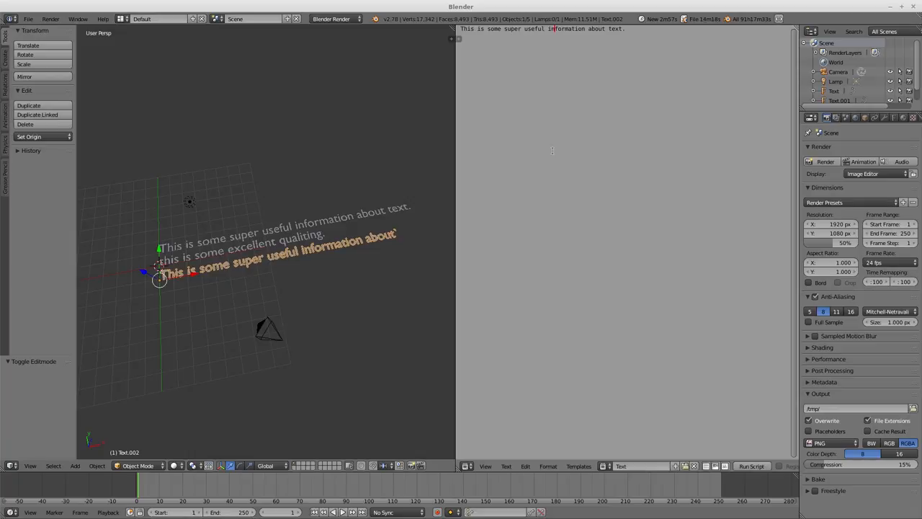
Step: Break the editor line in two and convert it to one 3D text object per line, repositioning the pieces
key("Return")
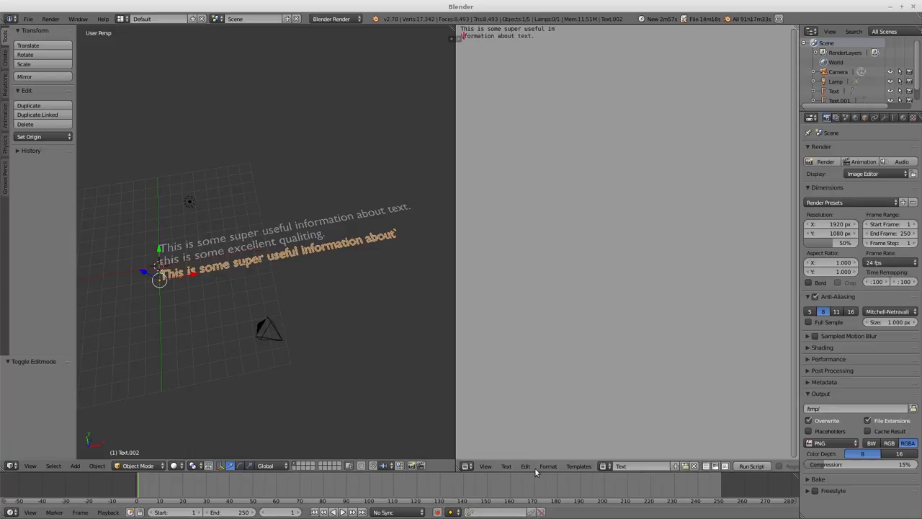
left_click(527, 467)
mouse_move(553, 318)
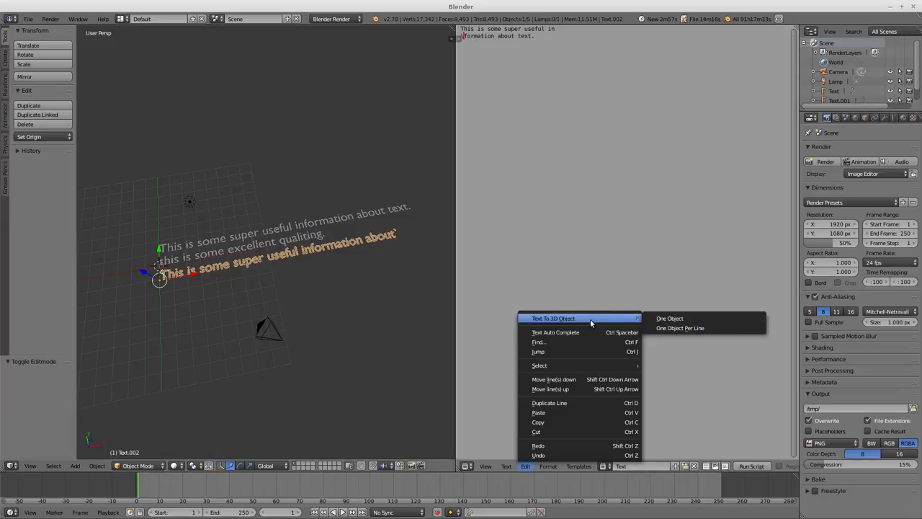
left_click(670, 328)
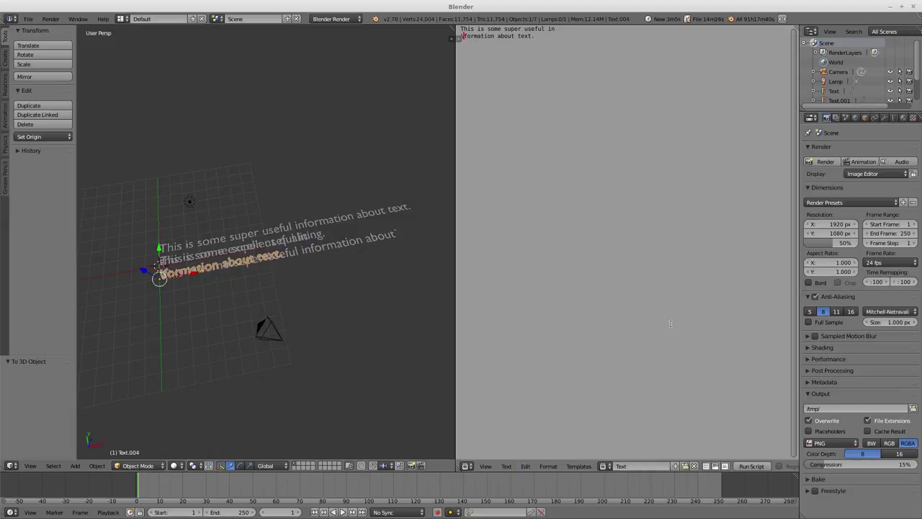
left_click_drag(159, 250, 159, 291)
right_click(171, 261)
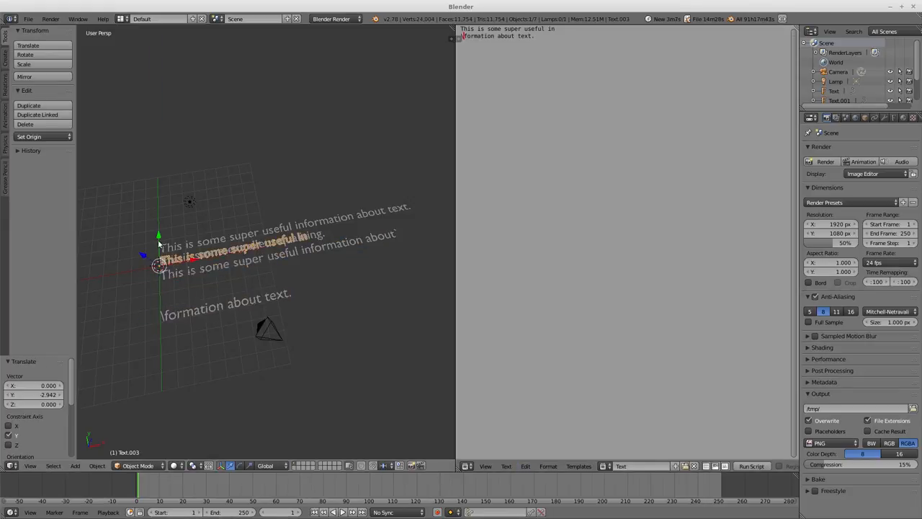
left_click_drag(158, 242, 155, 215)
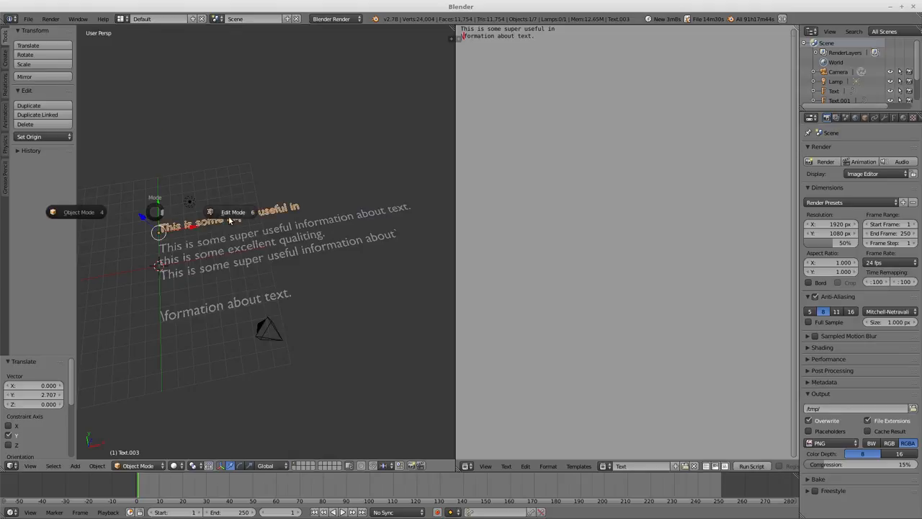
key("Tab")
key("Tab")
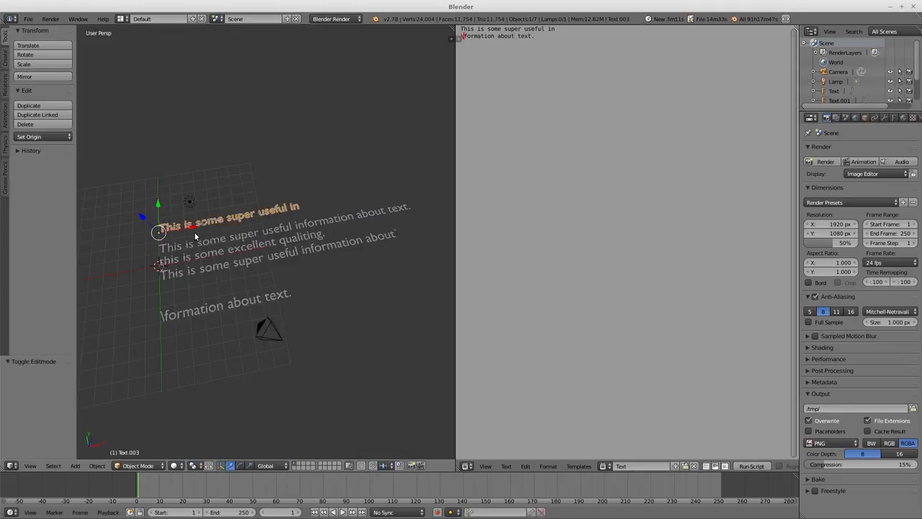
Step: Delete the split text pieces and the earlier text lines from the scene
key("x")
left_click(270, 194)
right_click(244, 232)
key("x")
left_click(245, 230)
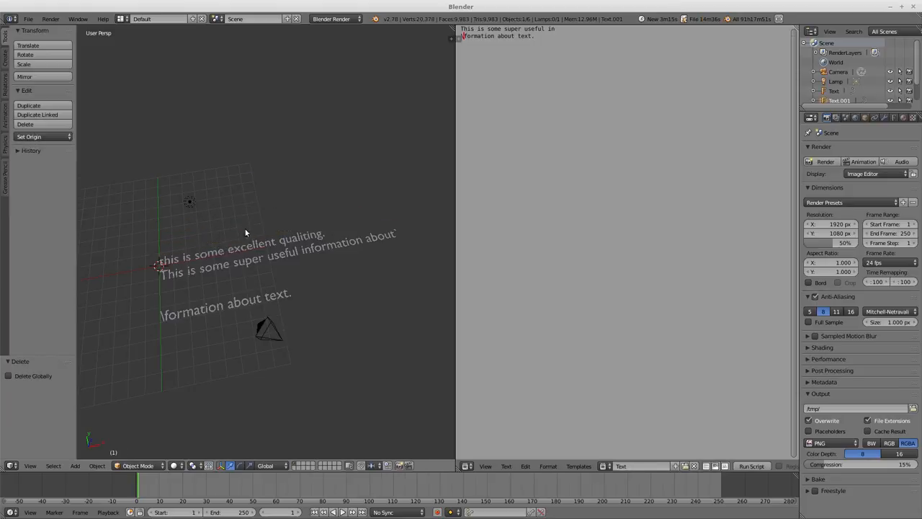
right_click(258, 247)
key("x")
left_click(257, 253)
right_click(257, 253)
right_click(233, 307)
key("x")
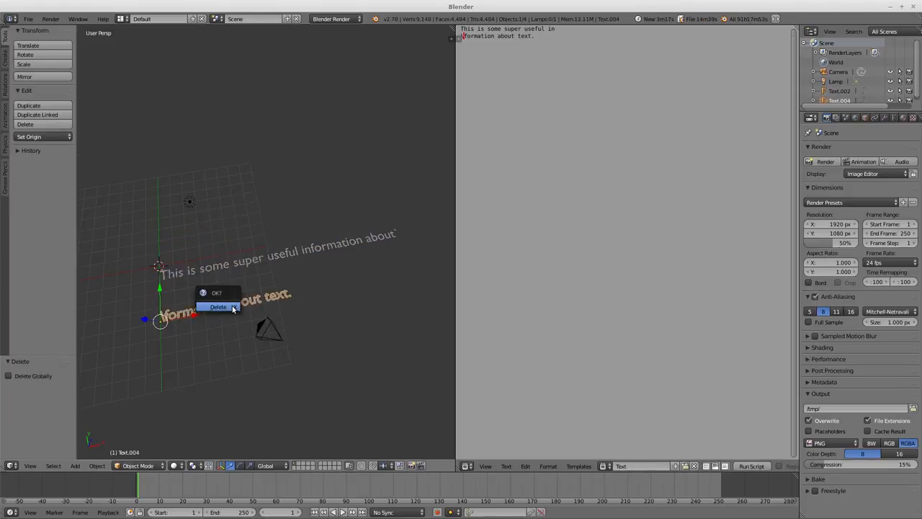
left_click(232, 306)
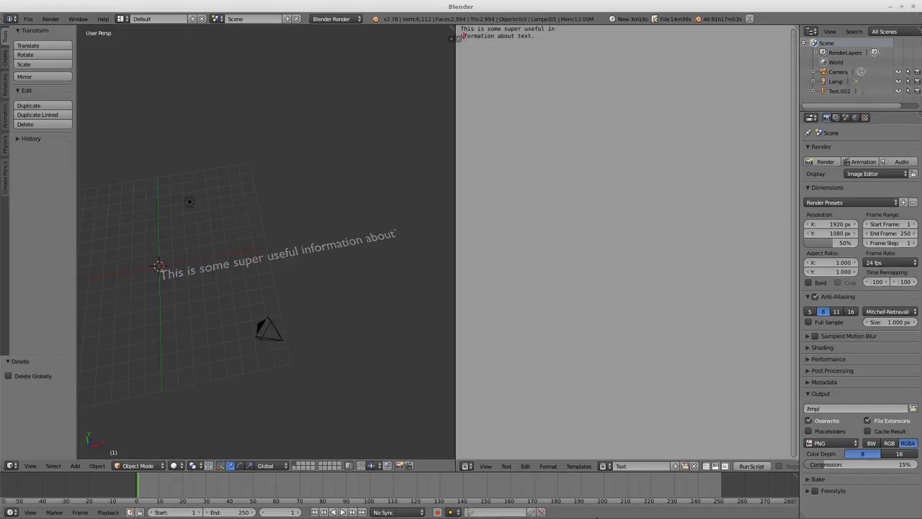
Step: Convert the editor text to a 3D object again, move it below, then delete it
left_click(526, 466)
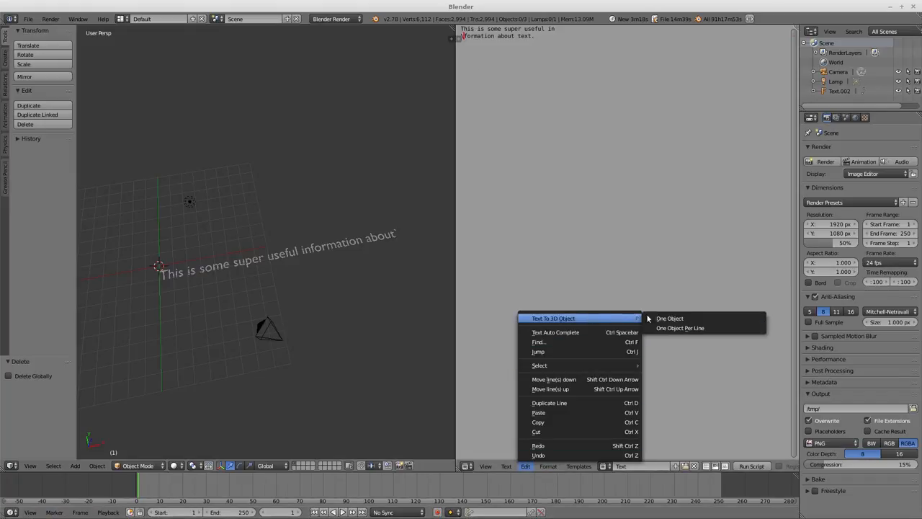
left_click(670, 318)
left_click_drag(162, 237, 167, 298)
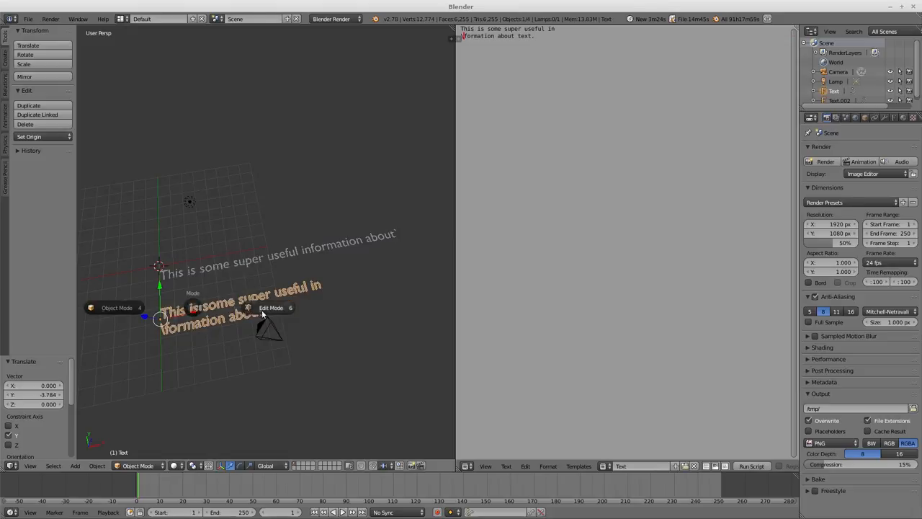
key("Tab")
key("Tab")
left_click(205, 322)
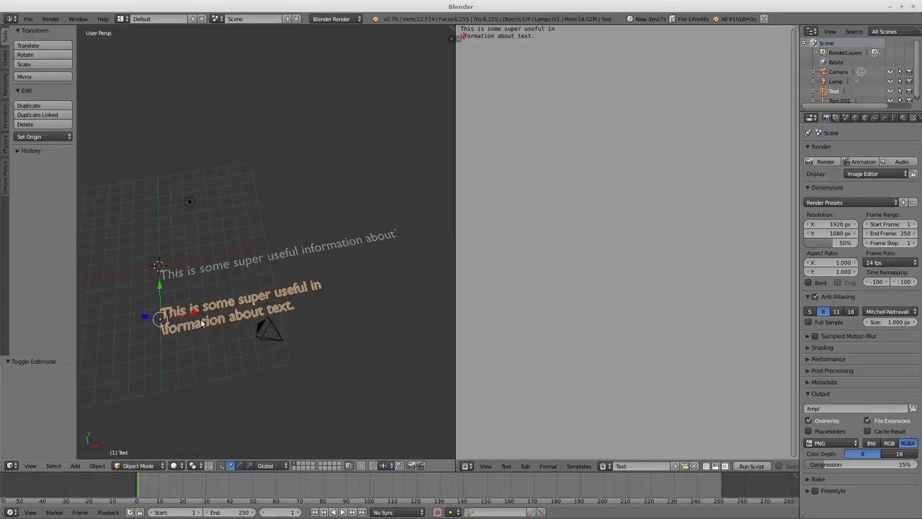
key("x")
left_click(203, 322)
Step: Select the remaining text line and merge the Text Editor area back into a single 3D view
right_click(301, 258)
mouse_move(296, 271)
middle_mouse_down()
mouse_move(263, 260)
mouse_move(284, 324)
middle_mouse_up()
scroll(289, 303, "up", 5)
key("ctrl+space")
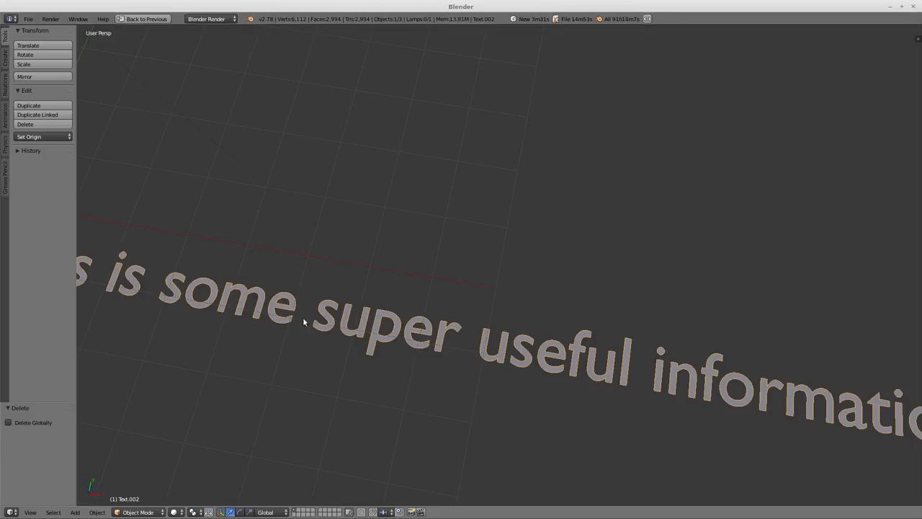
key("ctrl+space")
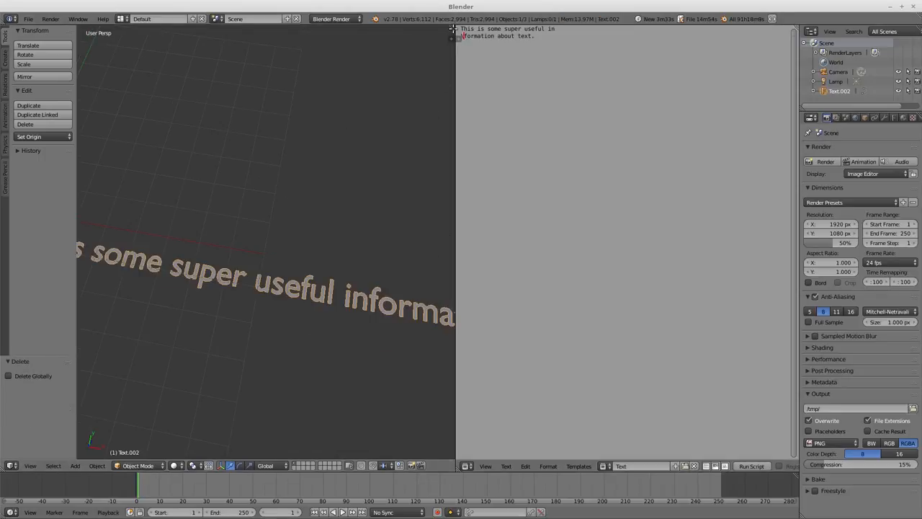
left_click_drag(456, 30, 659, 203)
scroll(659, 203, "down", 4)
scroll(688, 252, "down", 2)
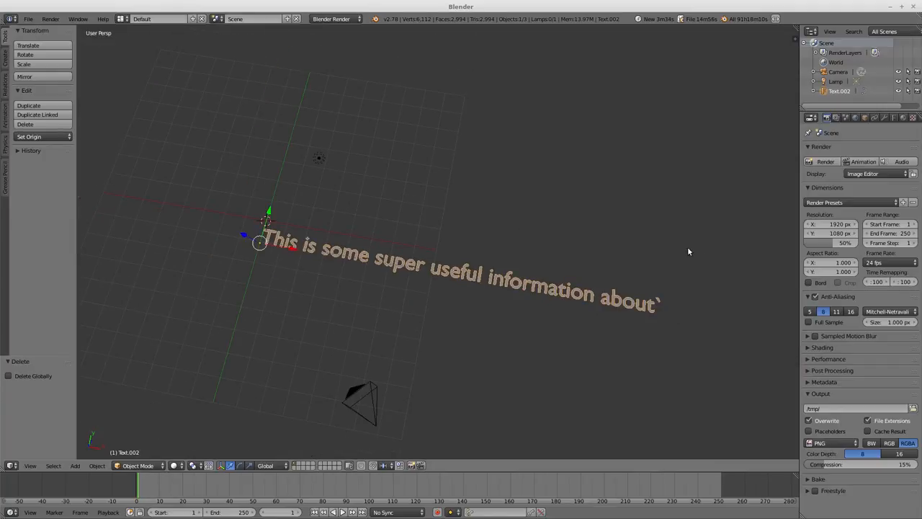
mouse_move(540, 264)
middle_mouse_down()
mouse_move(552, 231)
mouse_move(444, 271)
middle_mouse_up()
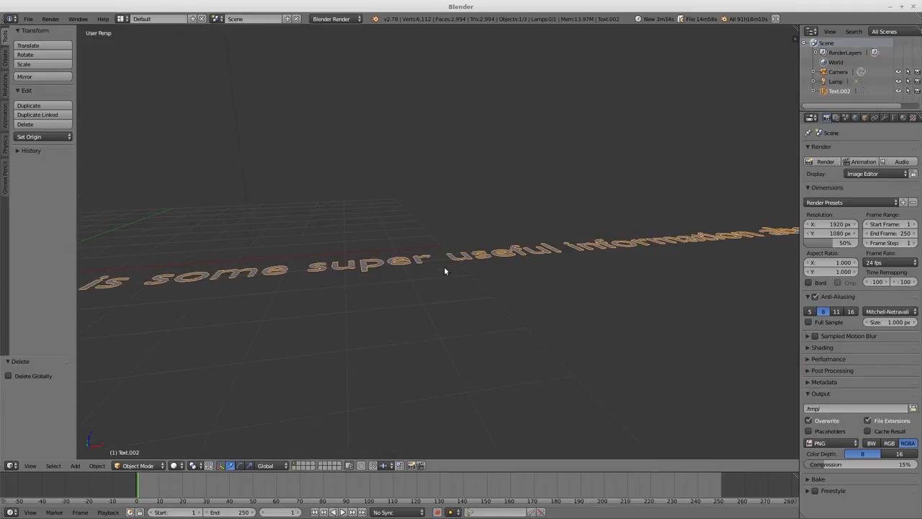
Step: In the text's data settings, set Extrude to 0.183 and outline Offset to 0
left_click(894, 118)
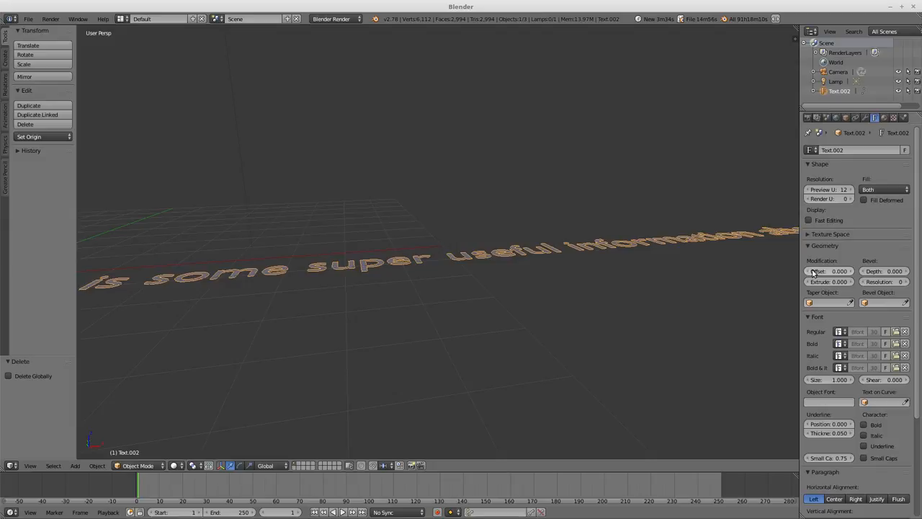
mouse_move(829, 282)
left_mouse_down()
mouse_move(857, 282)
mouse_move(827, 276)
mouse_move(842, 271)
left_mouse_up()
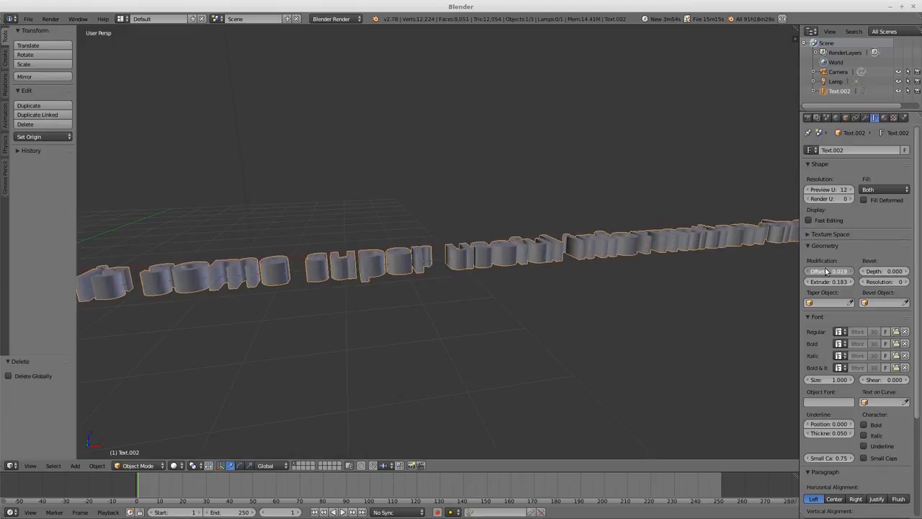
middle_click_drag(548, 274, 363, 331)
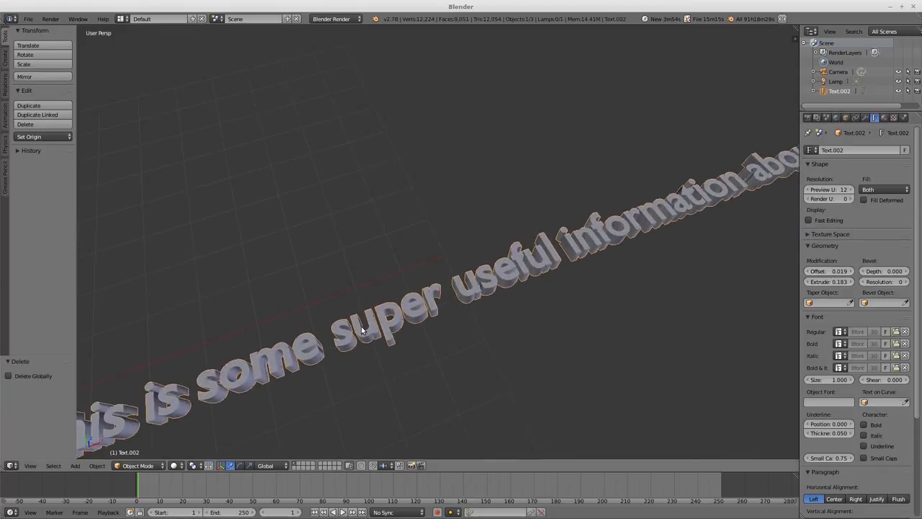
left_click(829, 271)
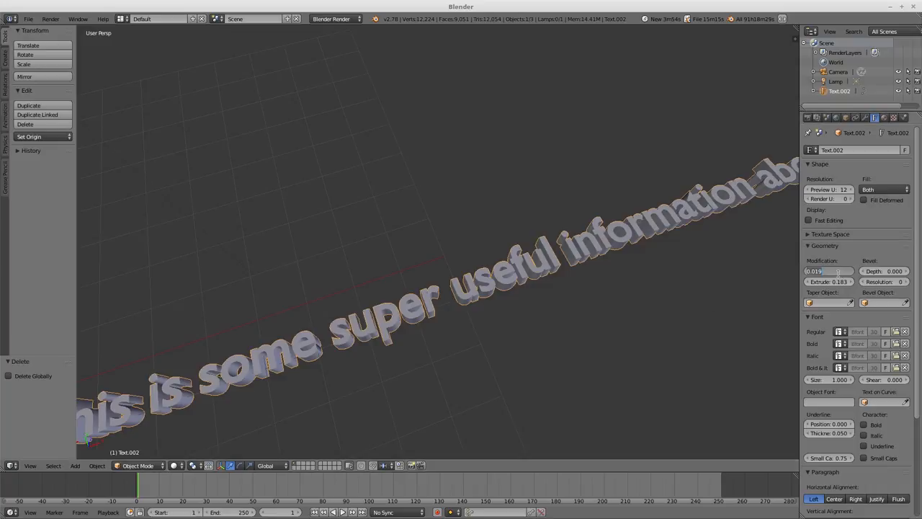
type("0")
key("Return")
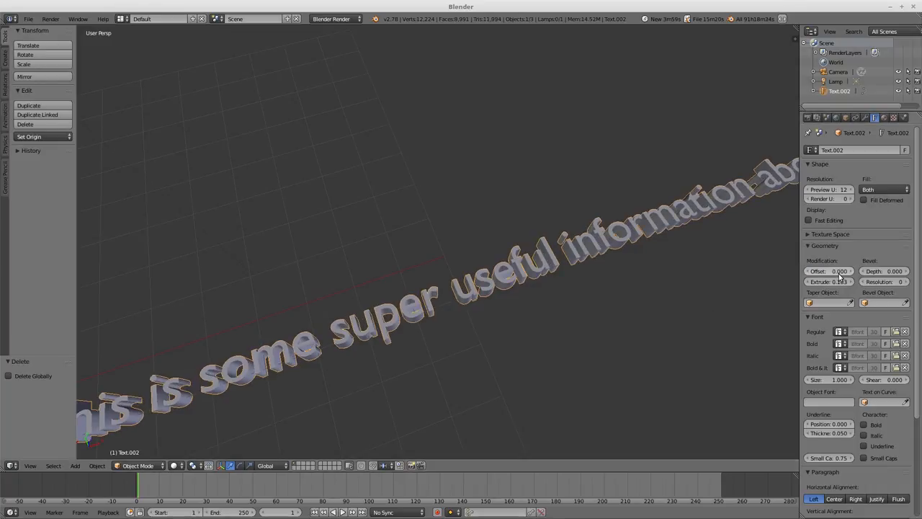
Step: Add a slight bevel of depth 0.010 and lower the bevel resolution
left_click_drag(885, 271, 897, 271)
scroll(488, 296, "up", 3)
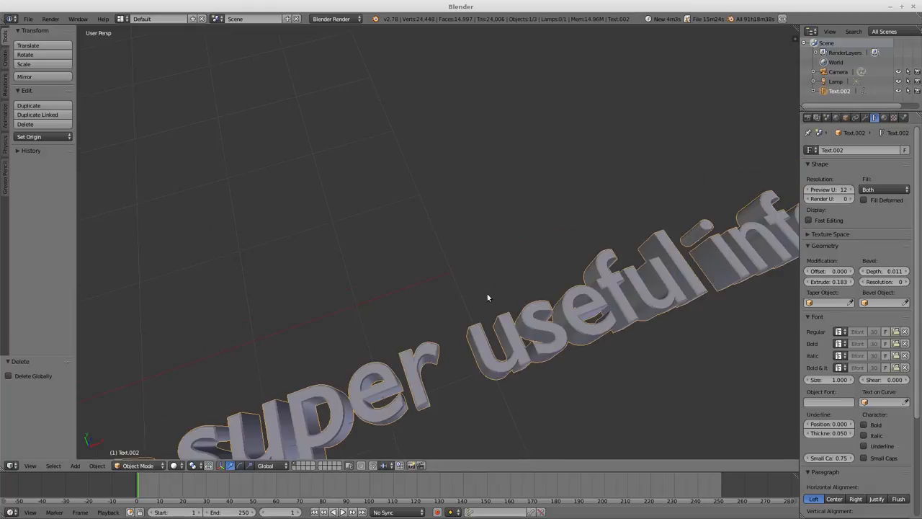
scroll(548, 364, "up", 3)
middle_click_drag(550, 373, 545, 333)
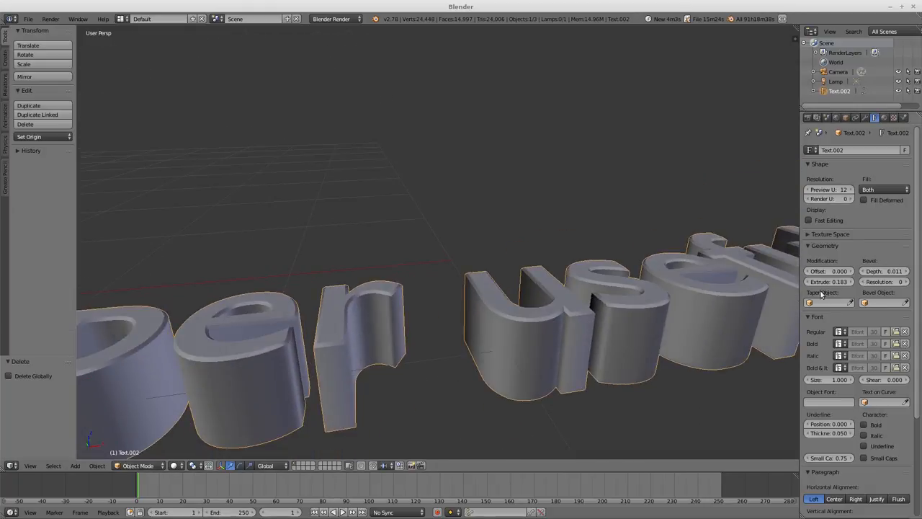
mouse_move(883, 273)
left_mouse_down()
mouse_move(901, 273)
mouse_move(875, 271)
mouse_move(905, 281)
left_mouse_up()
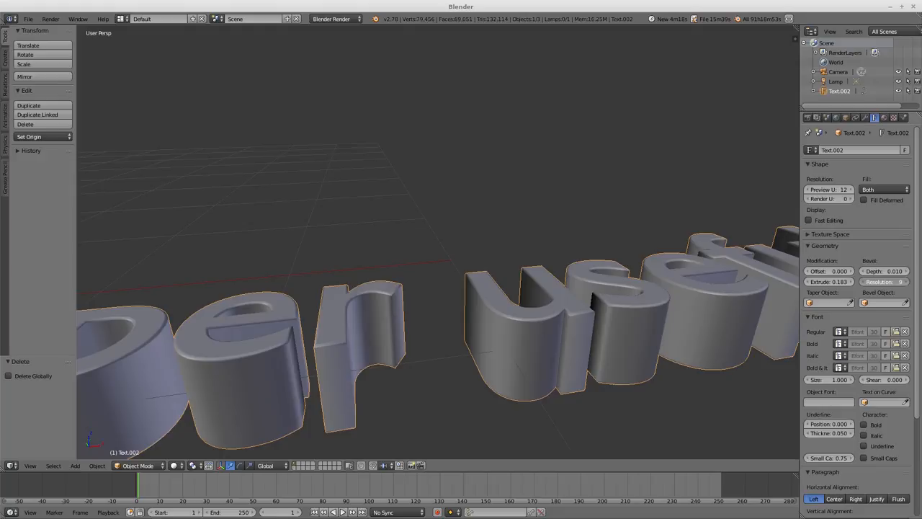
left_click_drag(904, 282, 865, 282)
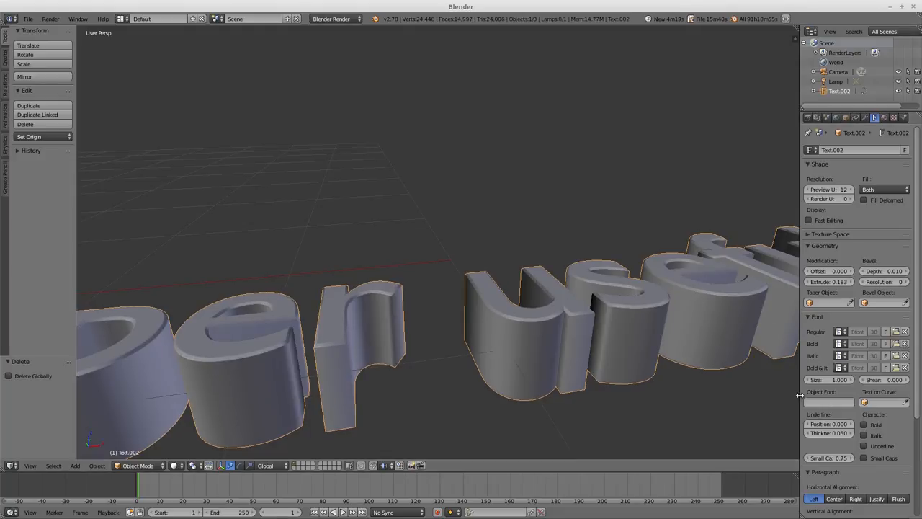
left_click(840, 333)
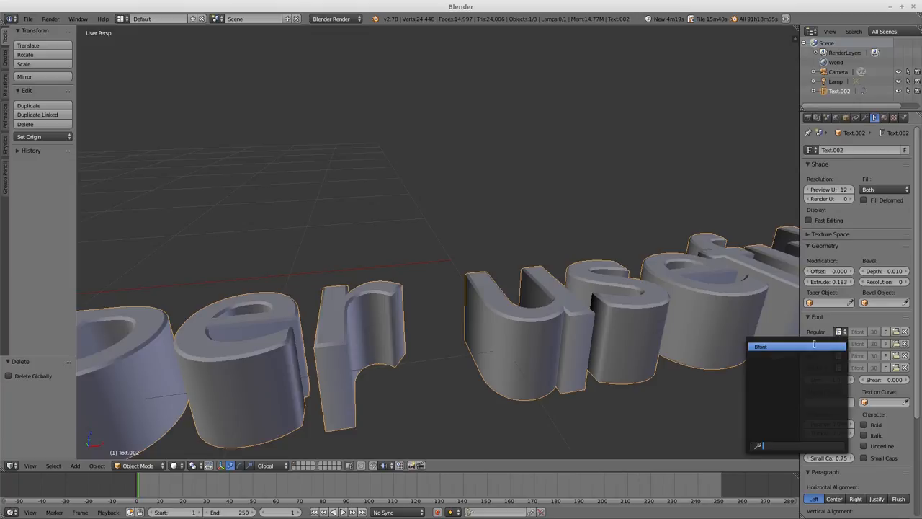
left_click(896, 332)
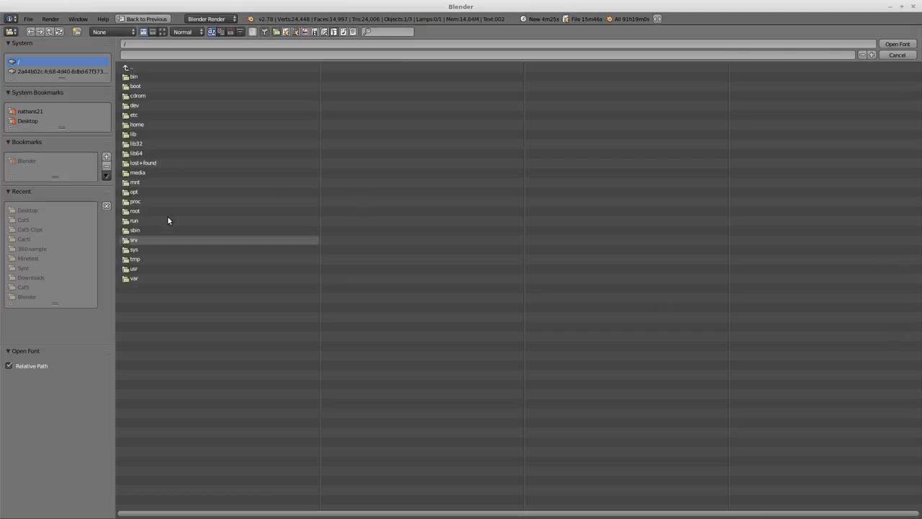
left_click(898, 55)
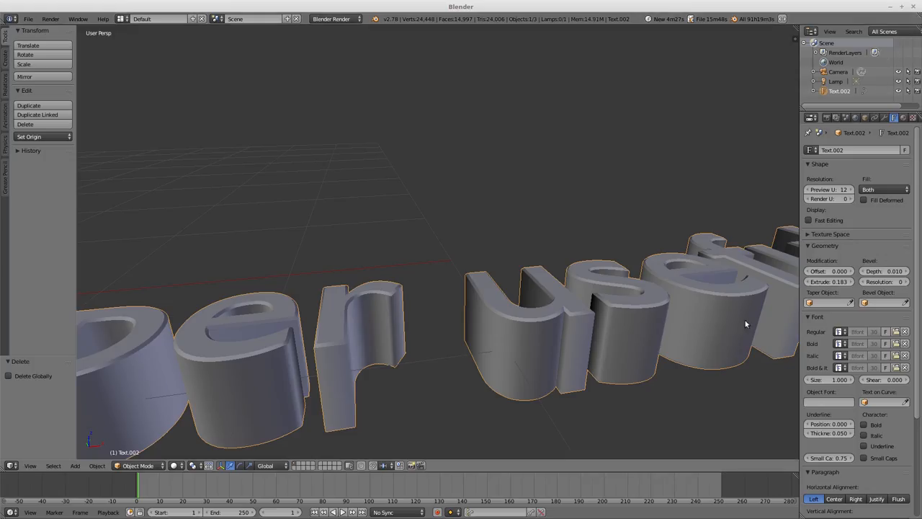
scroll(527, 366, "down", 3)
mouse_move(445, 309)
middle_mouse_down()
mouse_move(469, 319)
mouse_move(457, 267)
middle_mouse_up()
scroll(463, 324, "down", 4)
key("ctrl+Tab")
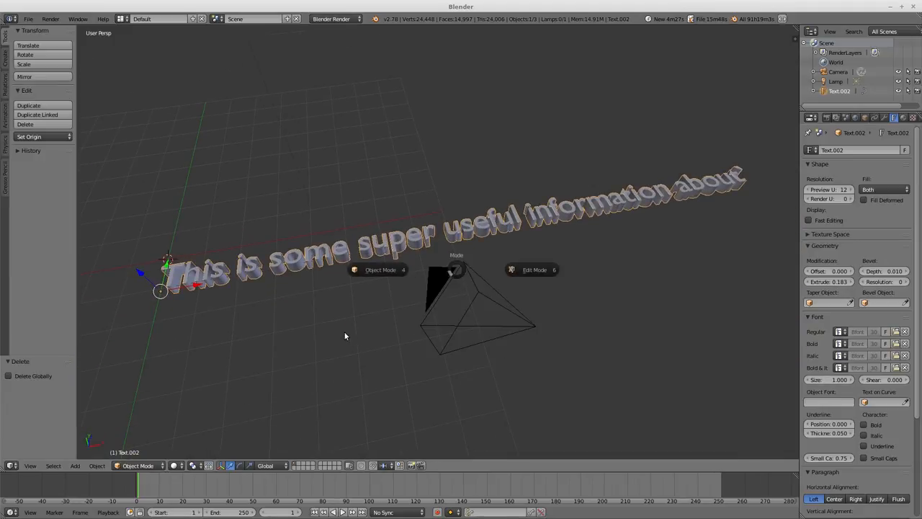
Step: Add a Bezier curve at the 3D cursor and enter point editing
key("ctrl+Tab")
key("Escape")
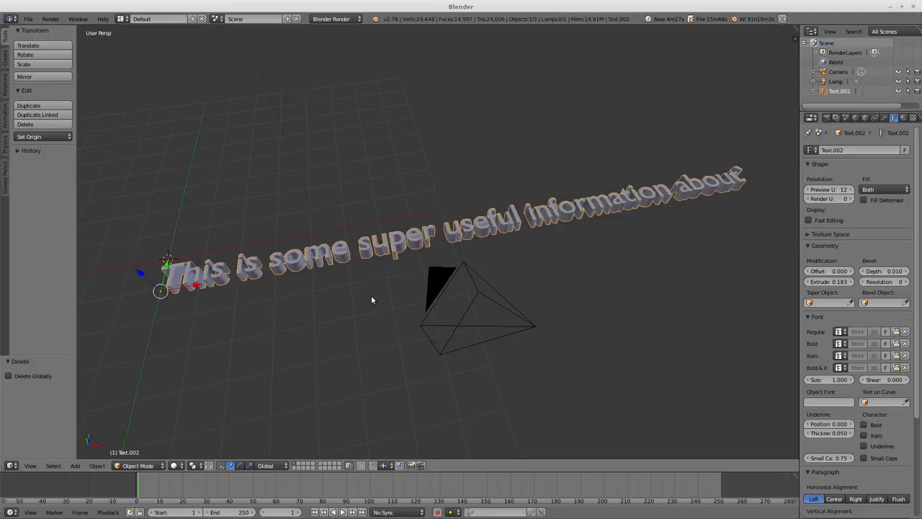
key("shift+a")
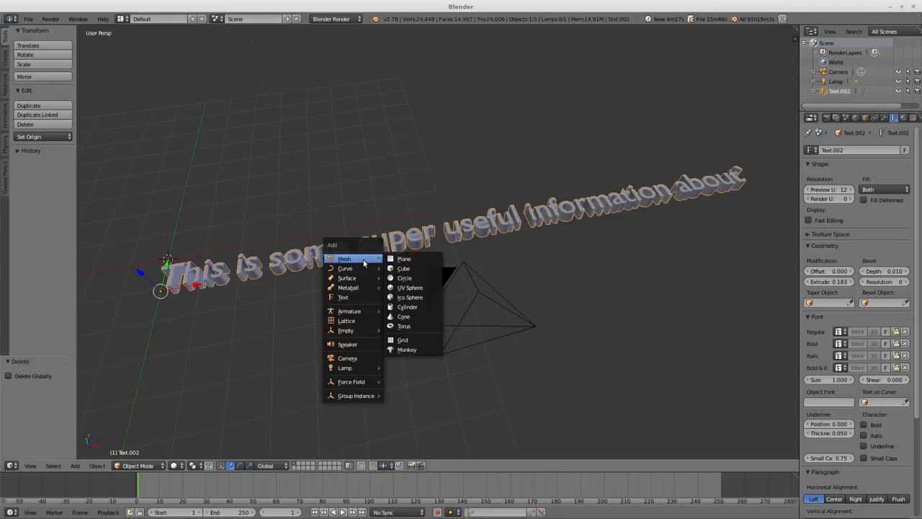
mouse_move(345, 268)
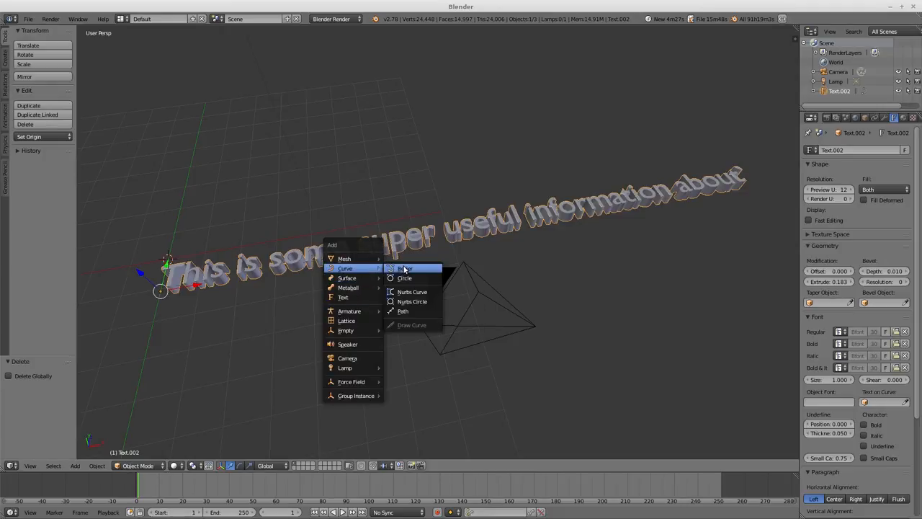
left_click(404, 268)
left_click(237, 240)
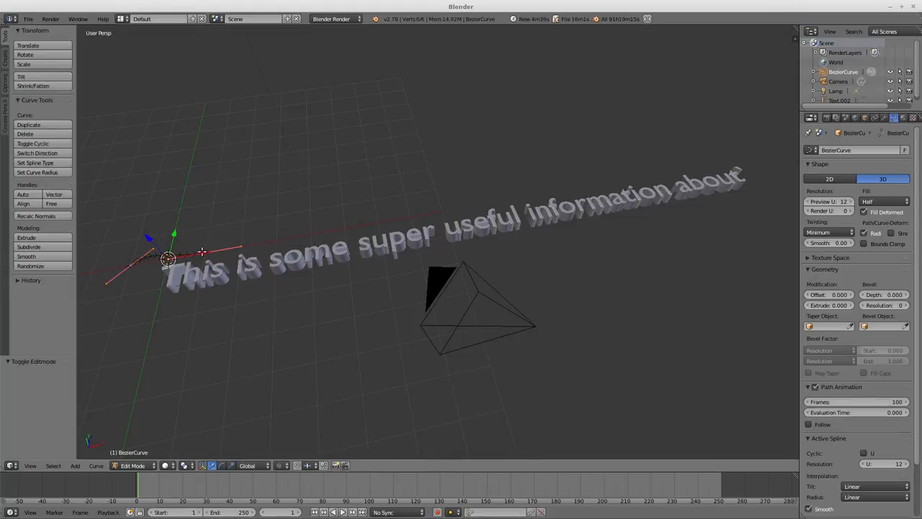
Step: Move the right endpoint far right, extrude a point high above, and return to object mode
right_click(205, 252)
key("g")
left_click(598, 270)
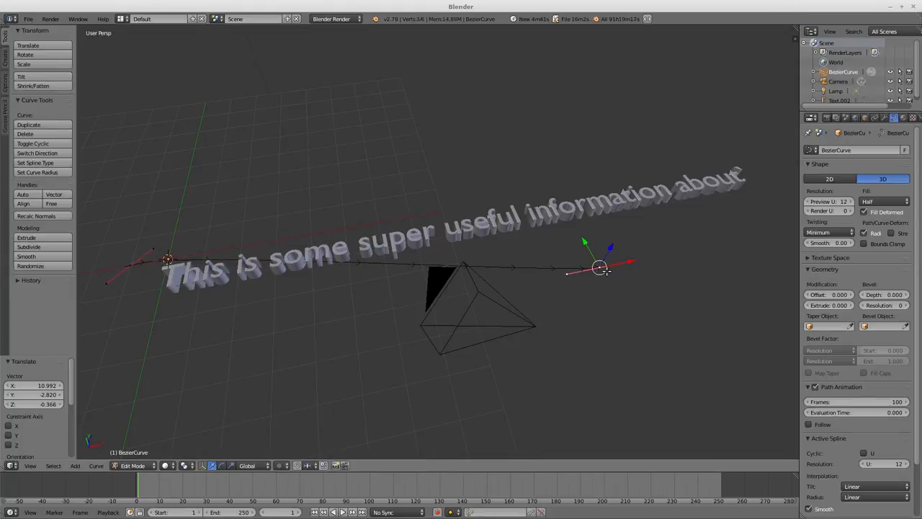
key("e")
left_click(672, 88)
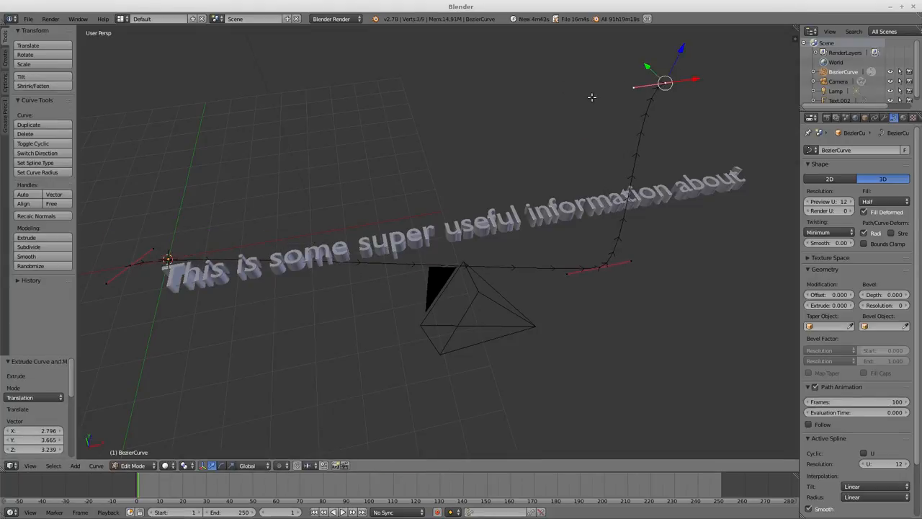
key("Tab")
left_click(545, 106)
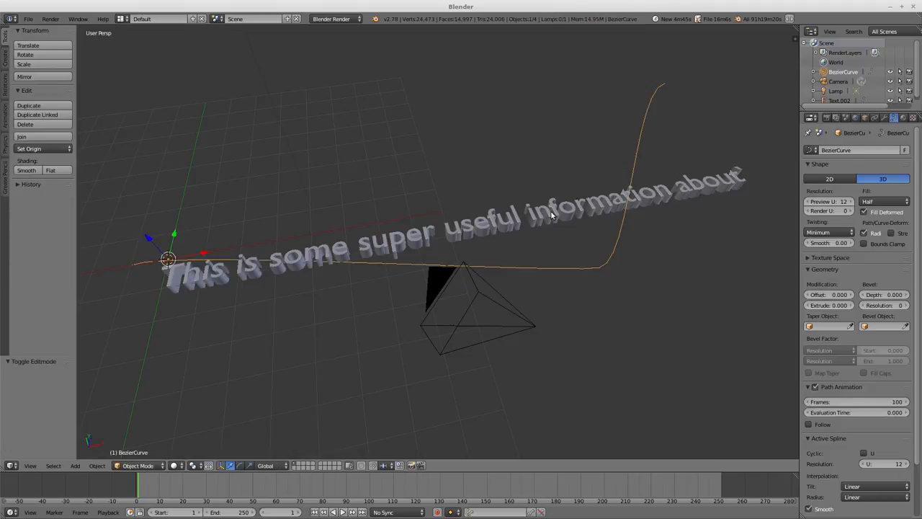
Step: Make the 3D text follow BezierCurve via its Text on Curve field
right_click(554, 214)
left_click(884, 401)
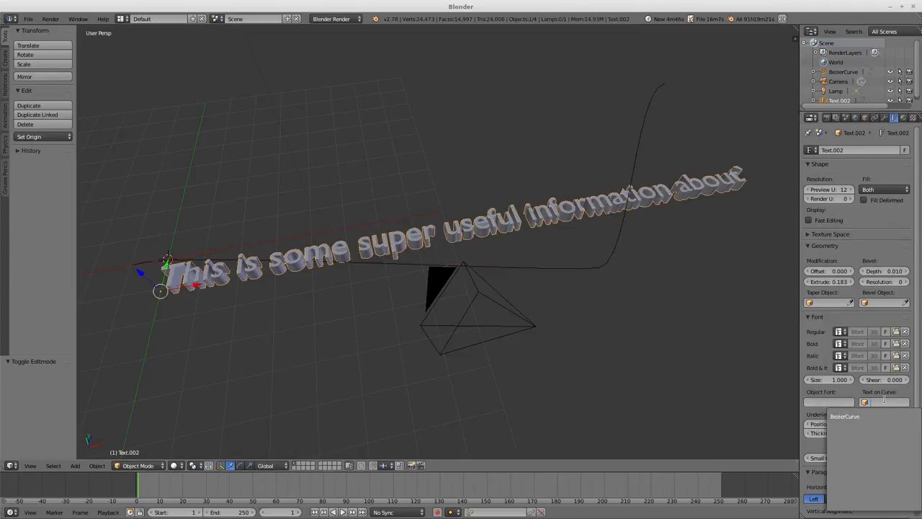
left_click(846, 416)
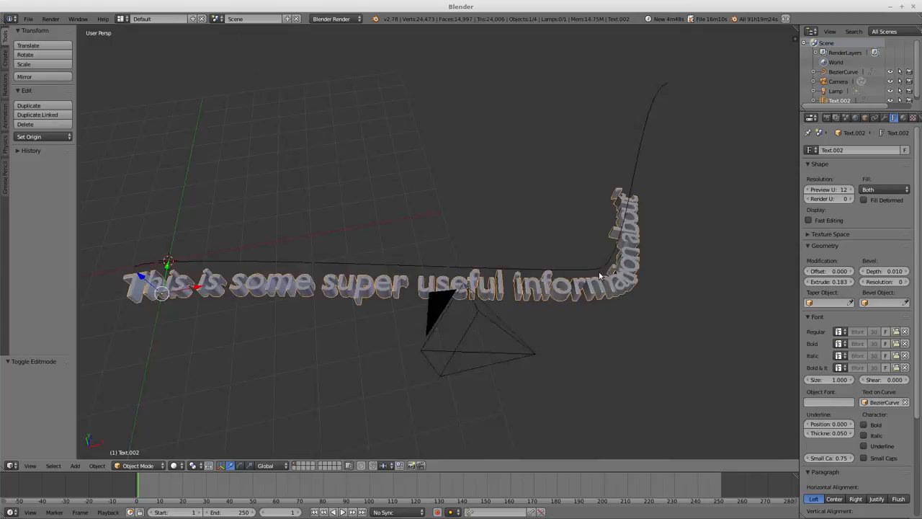
mouse_move(600, 276)
middle_mouse_down()
mouse_move(533, 274)
mouse_move(528, 220)
mouse_move(558, 175)
mouse_move(597, 221)
mouse_move(609, 289)
mouse_move(569, 278)
middle_mouse_up()
Step: Edit the Bezier curve and move its middle point lower
right_click(539, 262)
key("Tab")
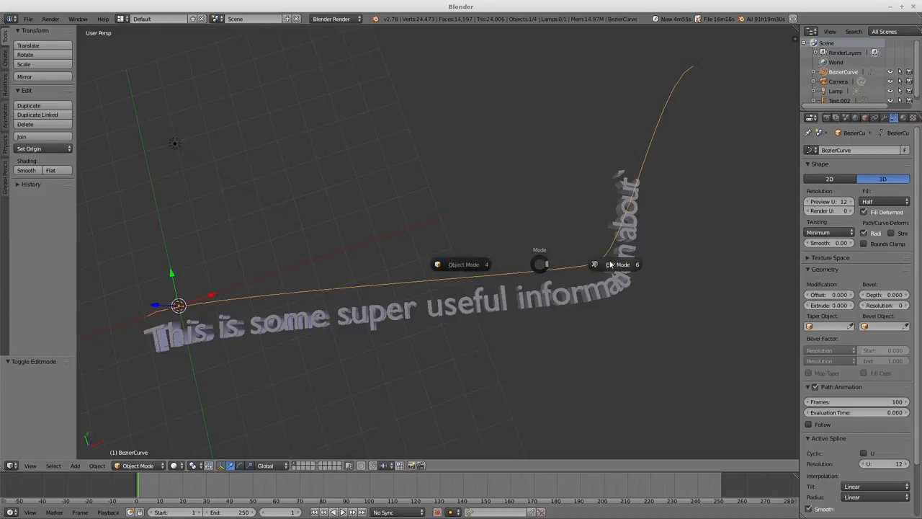
left_click(610, 264)
right_click(598, 264)
key("g")
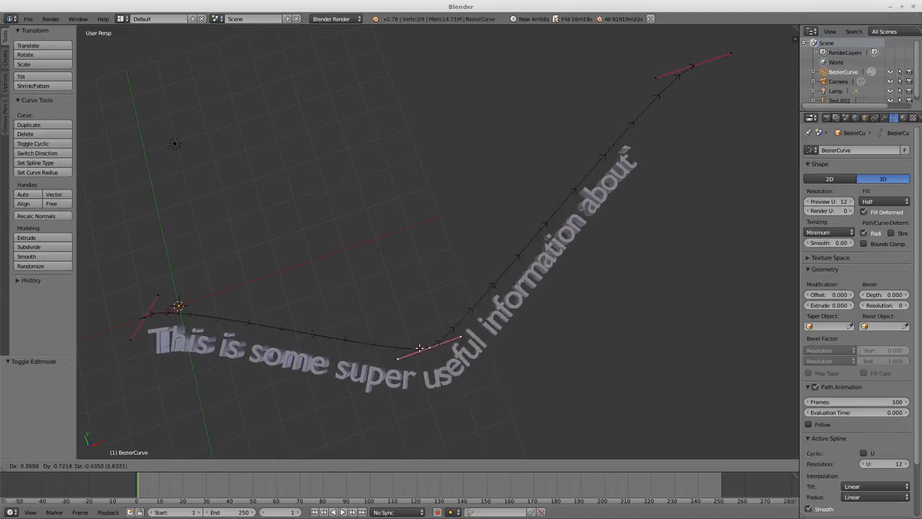
left_click(416, 378)
Step: Move the curve's end point up-left and rotate its handle about 14°, then leave Edit Mode
right_click(694, 70)
key("g")
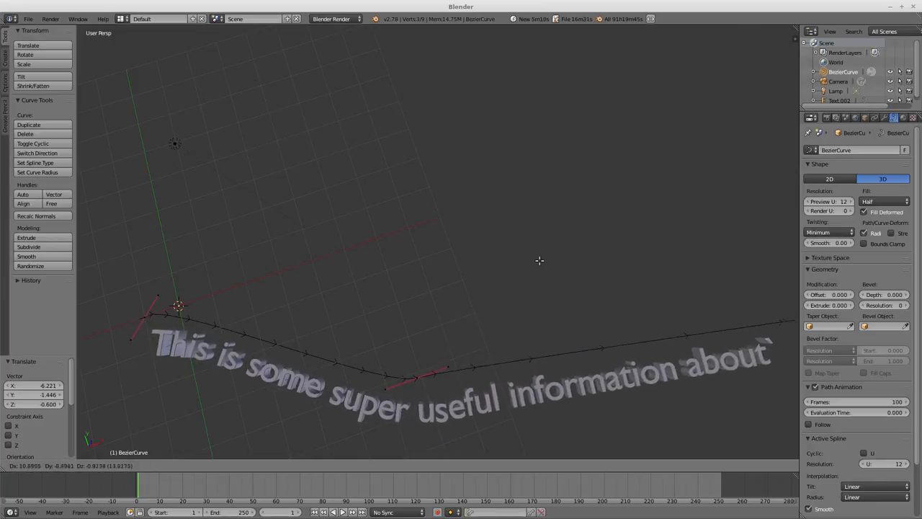
left_click(575, 207)
key("g")
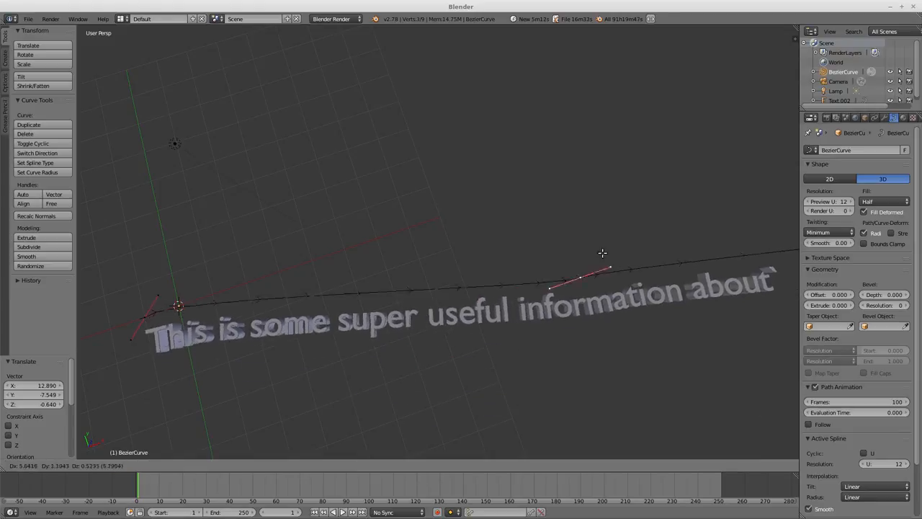
left_click(351, 129)
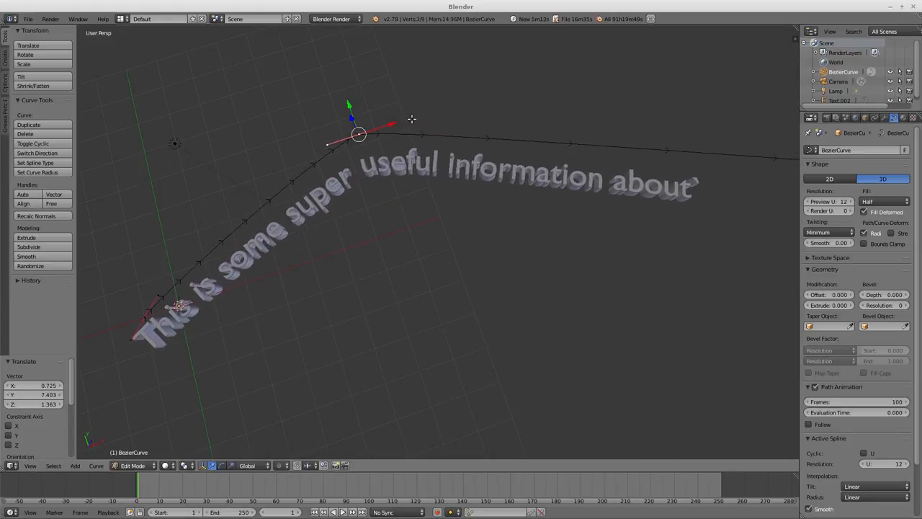
key("r")
left_click(438, 131)
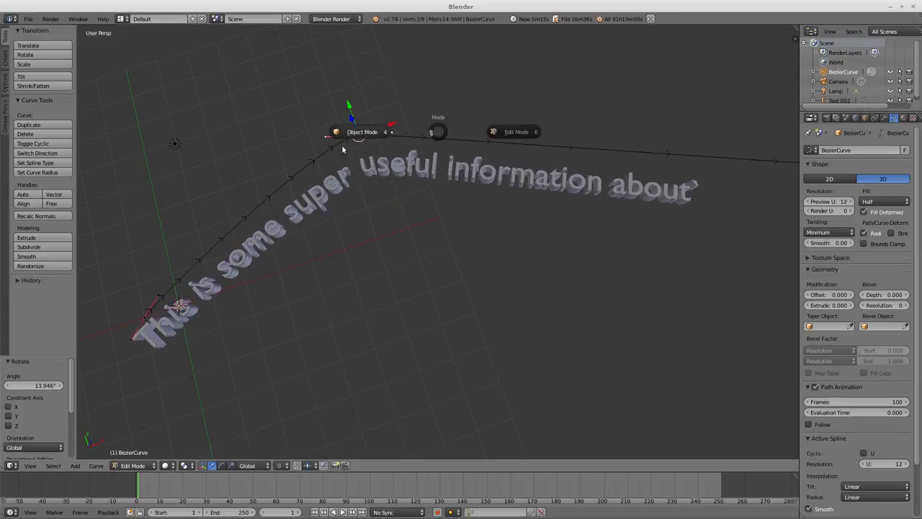
key("Tab")
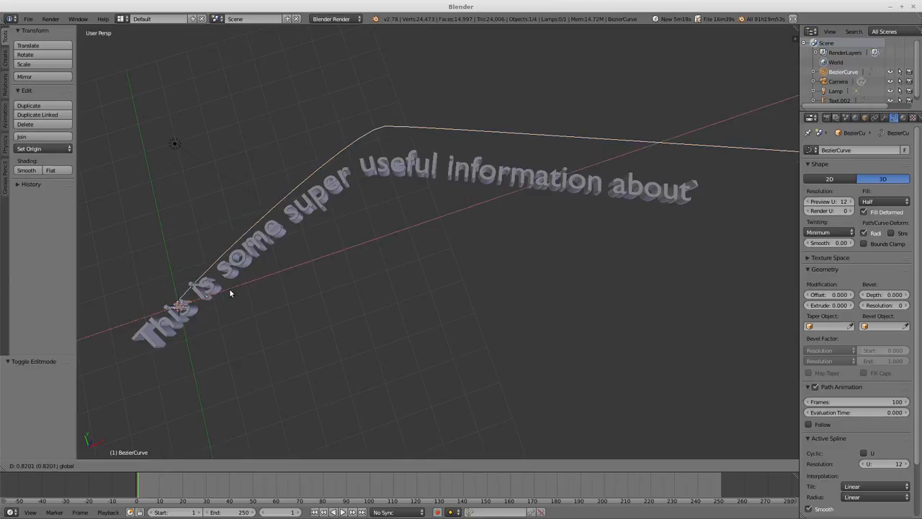
Step: Cancel a move of the text and settle the selection on the Bezier curve alone
right_click(225, 298)
key("g")
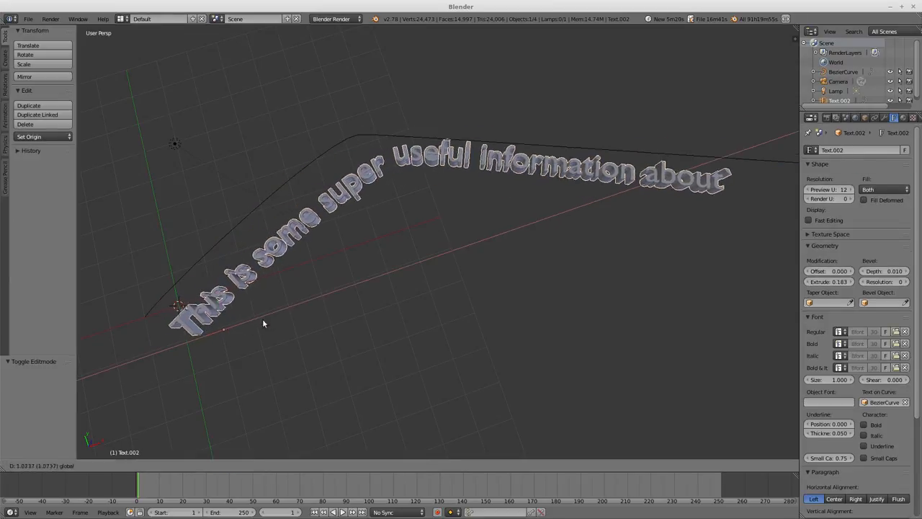
key("Escape")
right_click(230, 235)
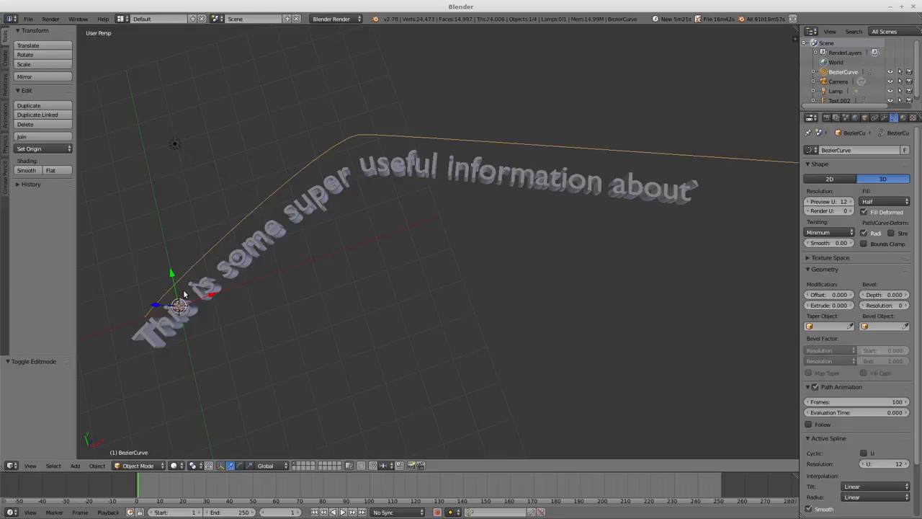
right_click(230, 287, "shift")
right_click(207, 313, "shift")
Step: Enable Follow under the curve's Path Animation
mouse_move(213, 315)
middle_mouse_down()
mouse_move(300, 250)
mouse_move(295, 232)
middle_mouse_up()
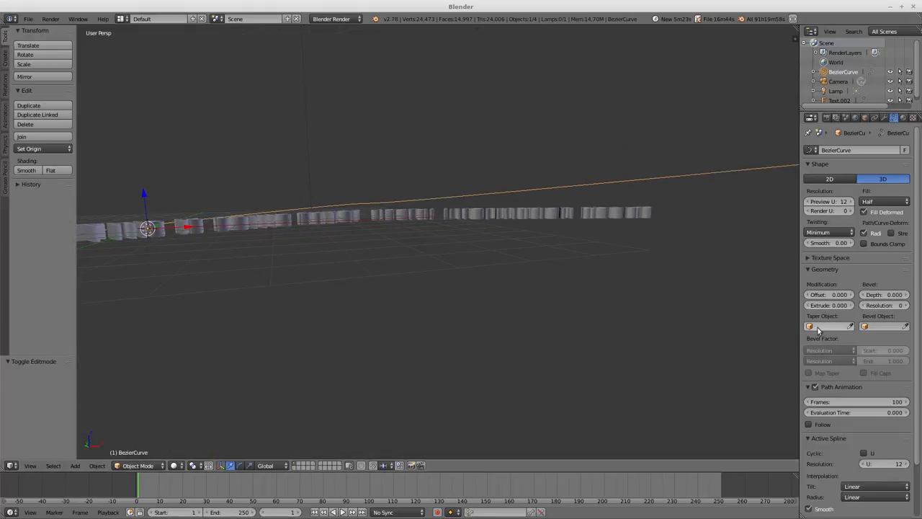
left_click(812, 426)
middle_click_drag(537, 258, 558, 318)
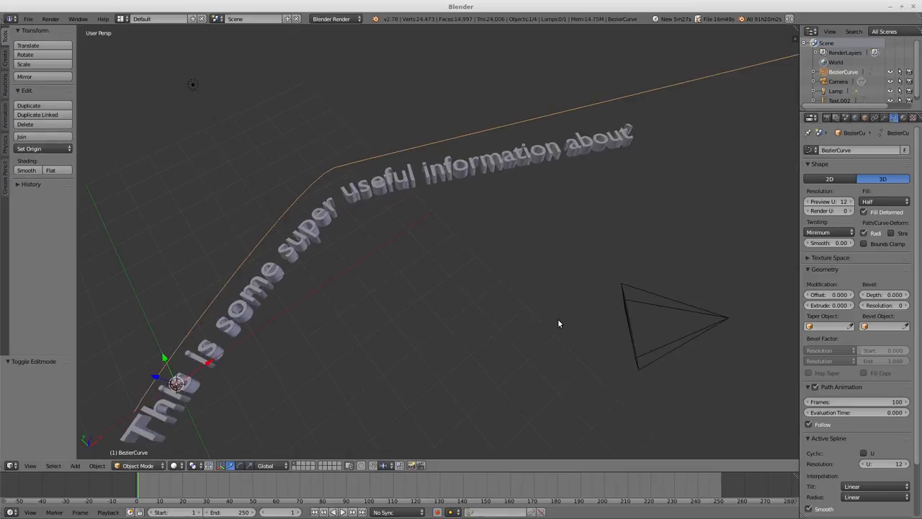
right_click(565, 146)
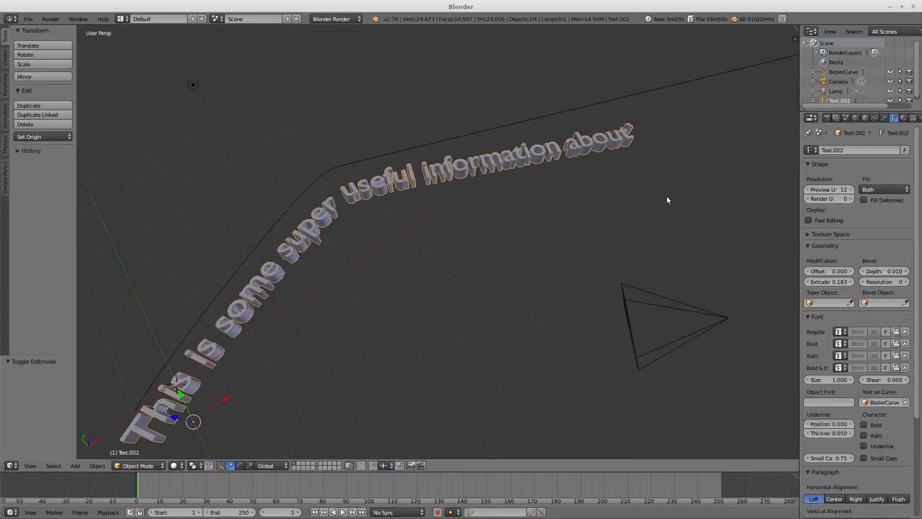
scroll(865, 378, "down", 3)
Step: Try Center then Left alignment, clear the Text on Curve field and turn off Underline
left_click(834, 423)
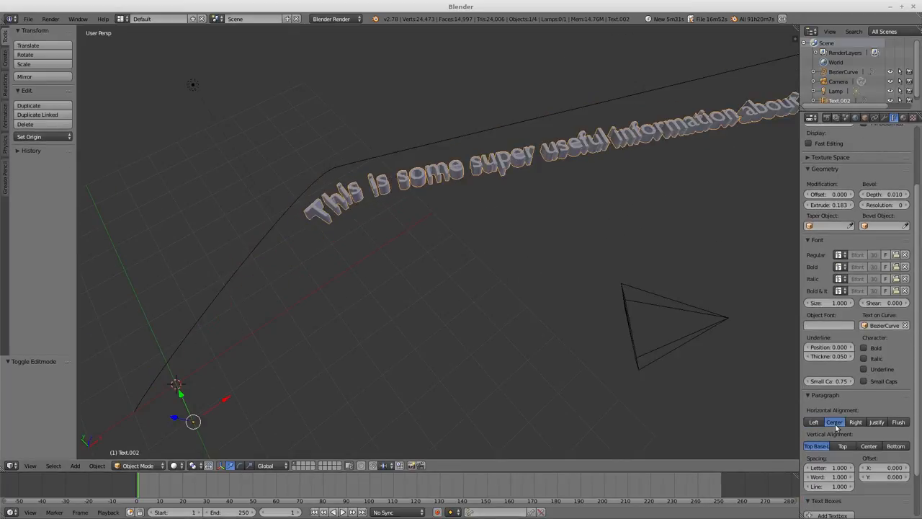
left_click(812, 422)
scroll(875, 444, "down", 2)
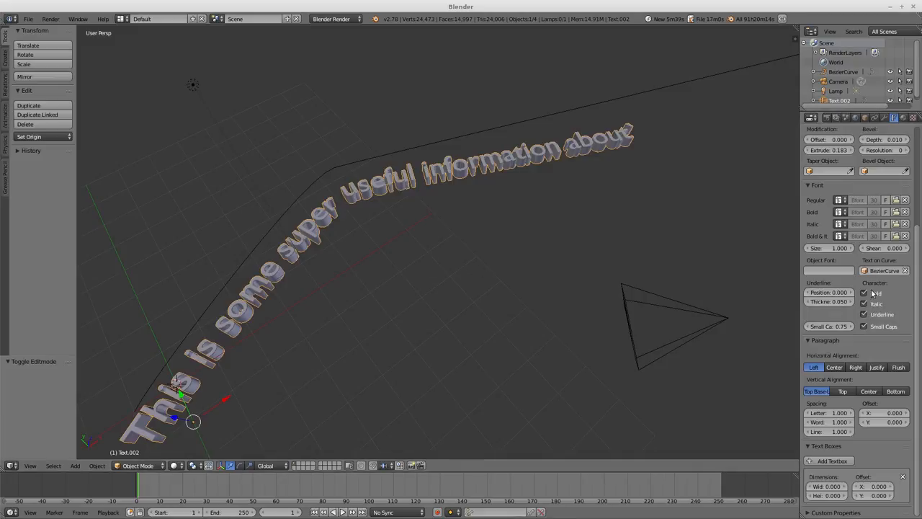
left_click(906, 270)
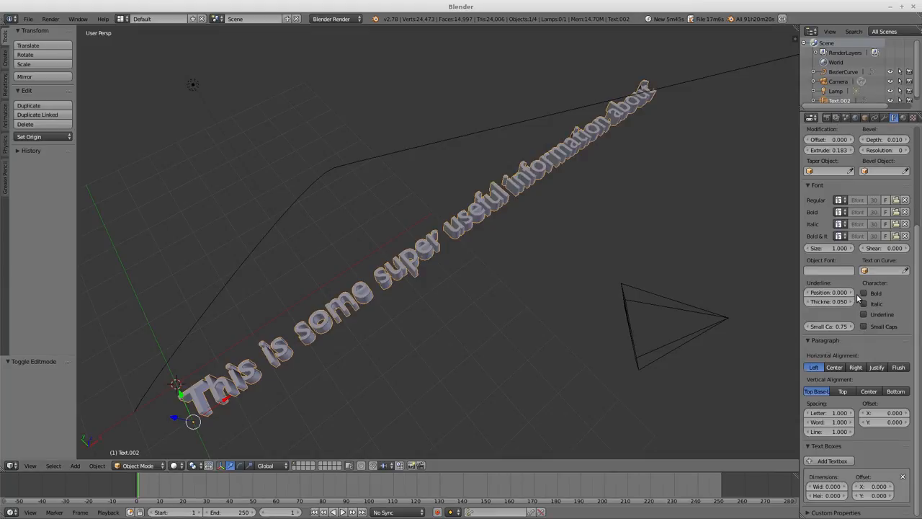
left_click(864, 315)
scroll(867, 316, "up", 5)
mouse_move(731, 303)
middle_mouse_down()
mouse_move(484, 288)
mouse_move(472, 247)
mouse_move(507, 257)
mouse_move(487, 308)
mouse_move(509, 342)
middle_mouse_up()
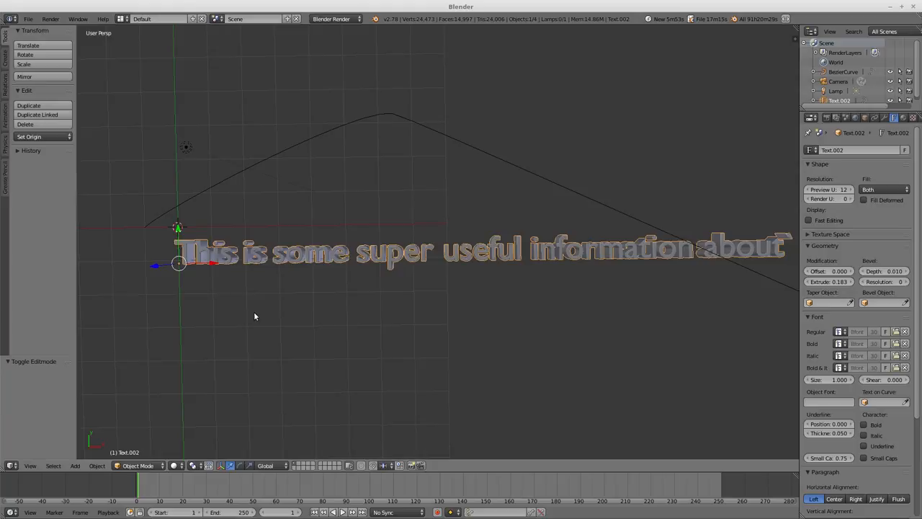
Step: Key the text's location at frame 1, then move the text higher up
key("i")
left_click(306, 288)
scroll(306, 284, "down", 20, "alt")
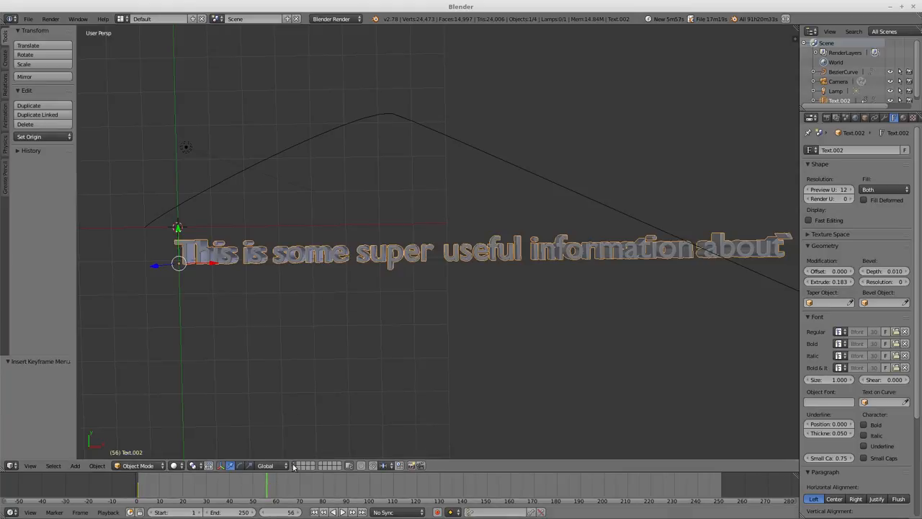
key("g")
left_click(335, 161)
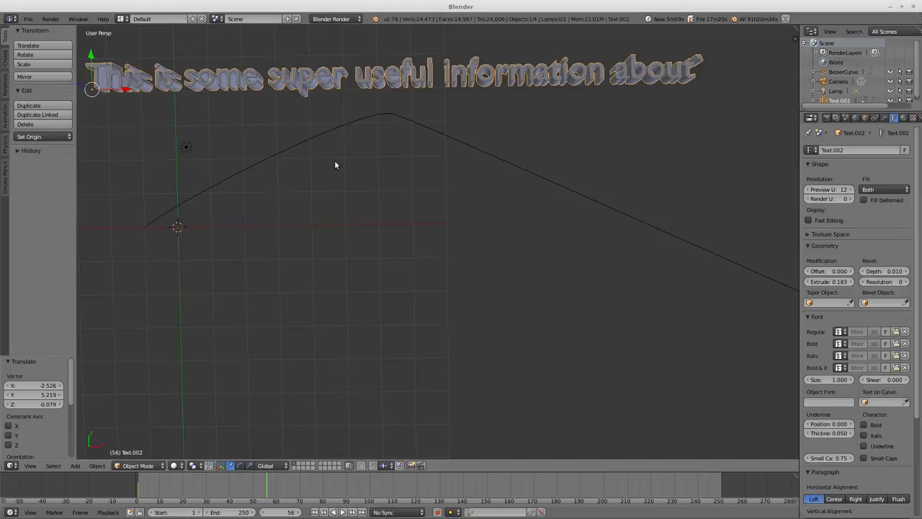
key("u")
Step: Key the text's location at frame 56 and scrub the timeline to preview the rise
key("i")
left_click(553, 264)
scroll(229, 497, "up", 20, "alt")
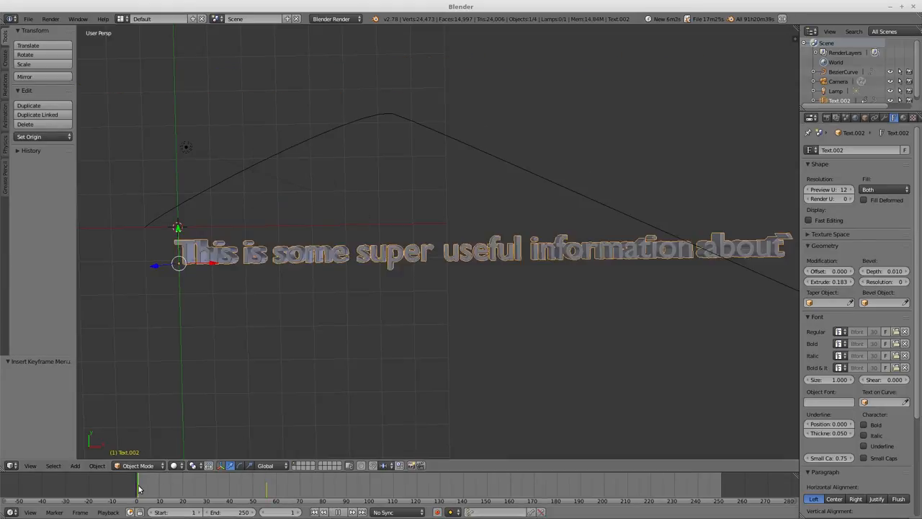
mouse_move(229, 497)
left_mouse_down()
mouse_move(160, 489)
mouse_move(211, 489)
left_mouse_up()
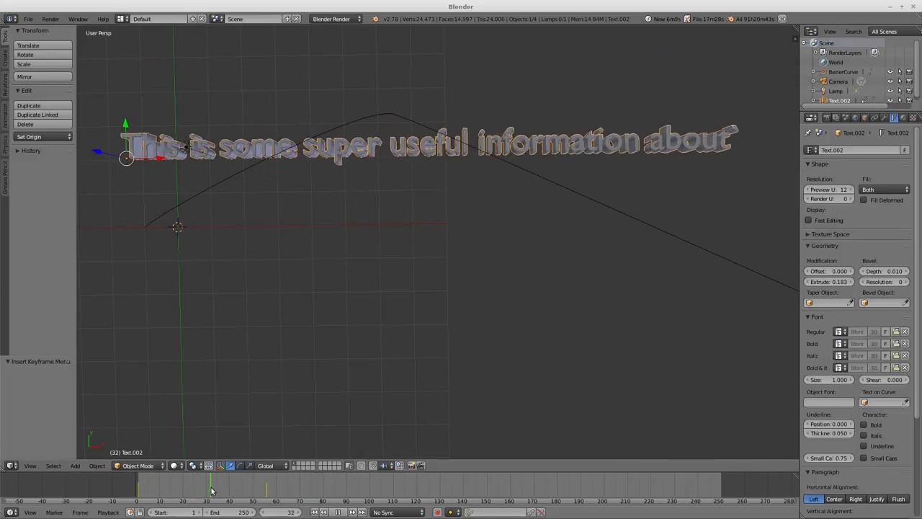
mouse_move(313, 320)
middle_mouse_down()
mouse_move(298, 249)
mouse_move(325, 227)
mouse_move(344, 273)
mouse_move(335, 270)
middle_mouse_up()
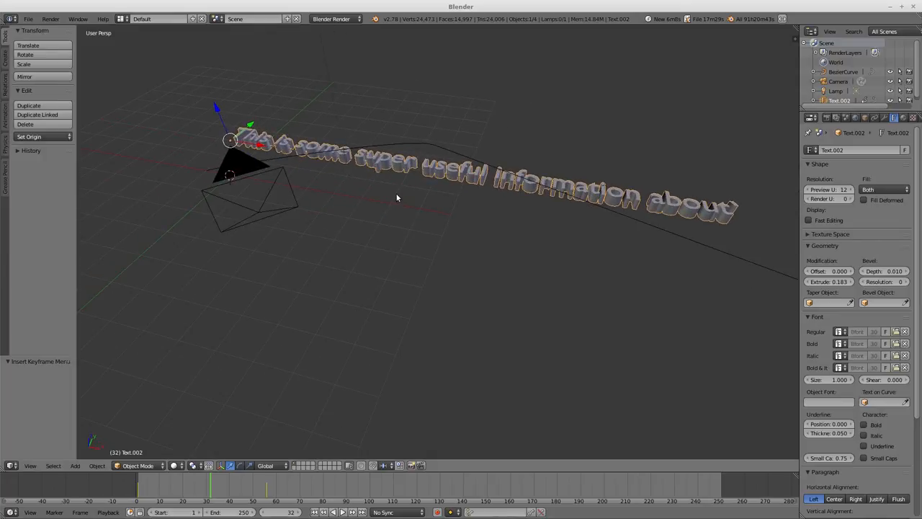
Step: Convert the text to a mesh with Alt+C and inspect its geometry in Edit Mode
key("alt+c")
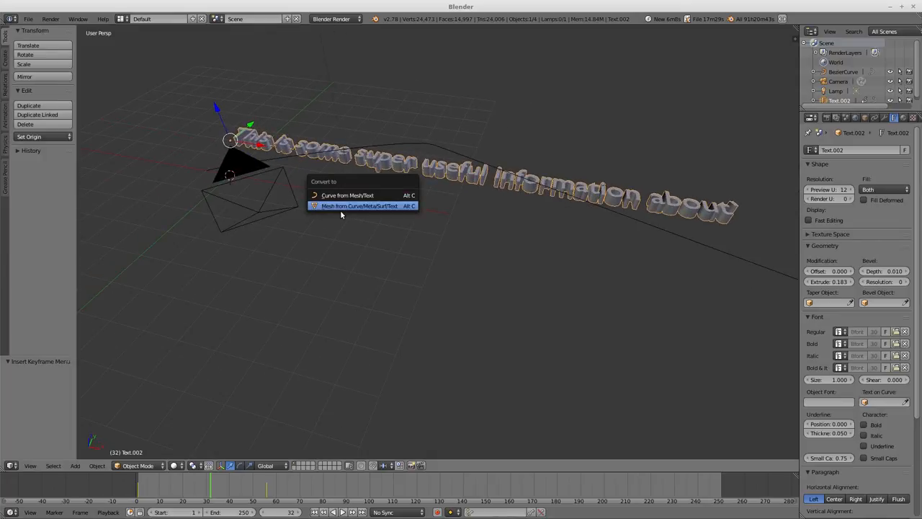
left_click(343, 207)
key("Tab")
left_click(483, 169)
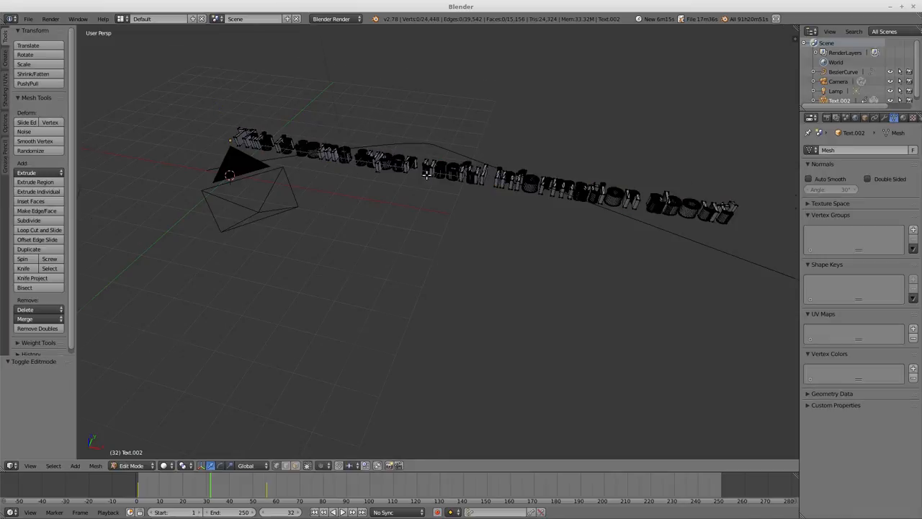
scroll(427, 129, "up", 5)
mouse_move(427, 129)
middle_mouse_down()
mouse_move(420, 214)
mouse_move(447, 189)
mouse_move(383, 310)
mouse_move(423, 358)
middle_mouse_up()
scroll(574, 287, "down", 5)
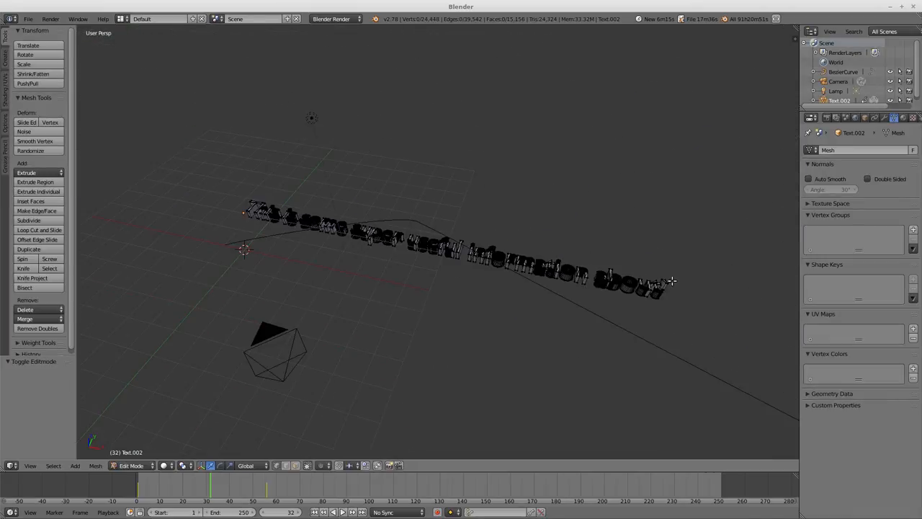
Step: Return to Object Mode and deselect everything
key("Tab")
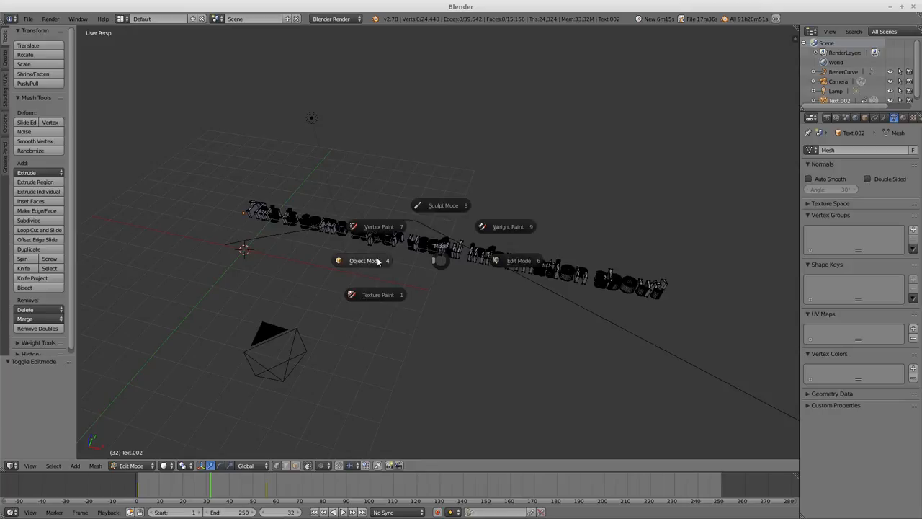
left_click(378, 263)
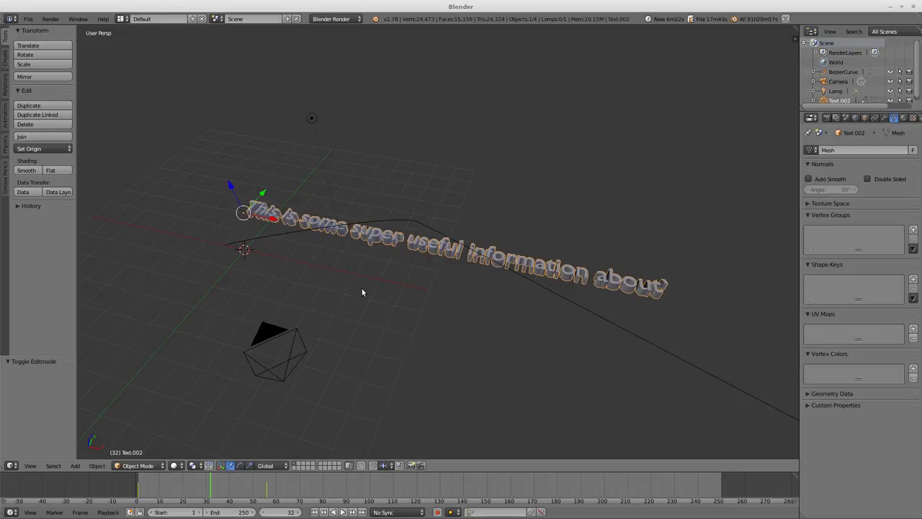
key("a")
mouse_move(385, 238)
middle_mouse_down()
mouse_move(404, 287)
mouse_move(366, 229)
middle_mouse_up()
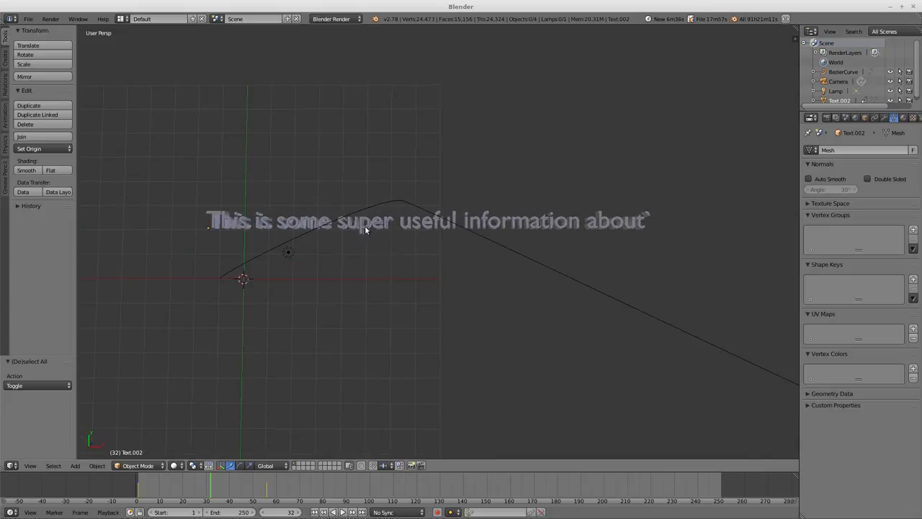